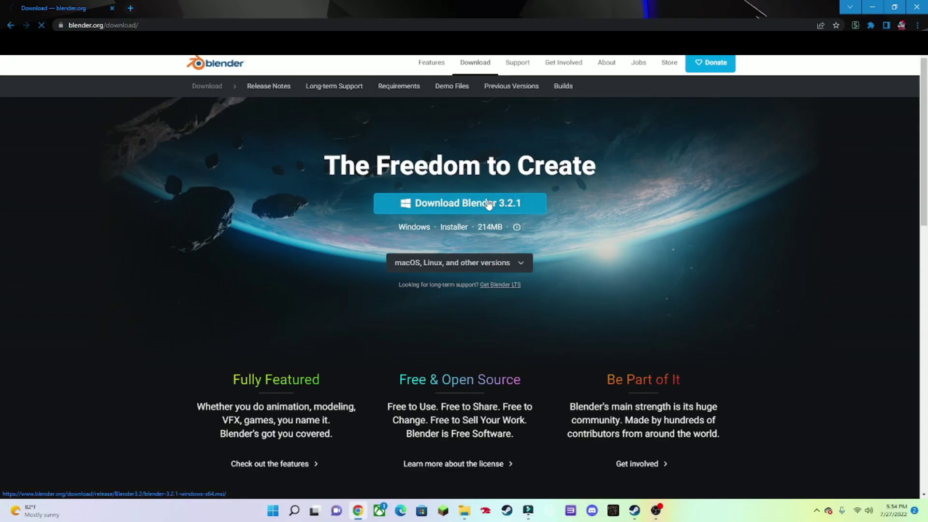
Download the Blender 3.2.1 installer from blender.org/download and complete its setup, accepting the license and keeping the default location.
{"action": "left_click", "coordinate": [488, 204]}
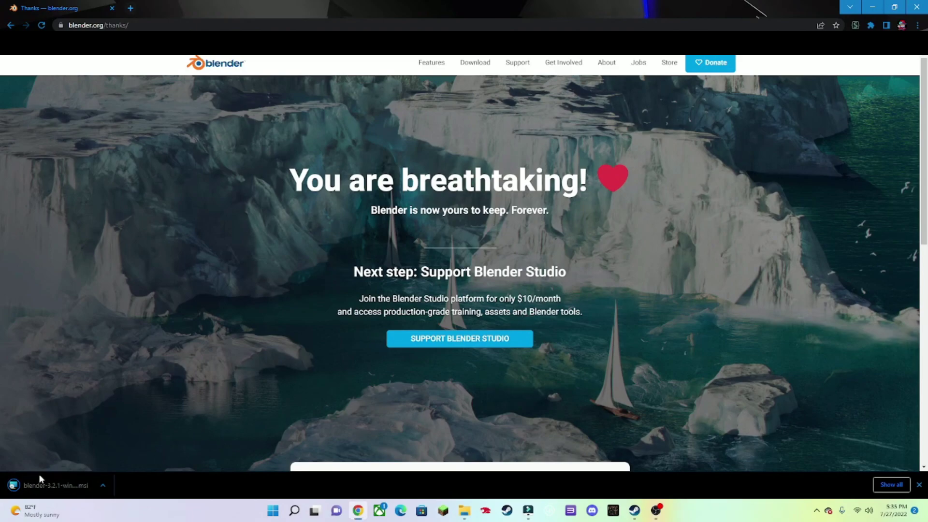
{"action": "left_click", "coordinate": [62, 485]}
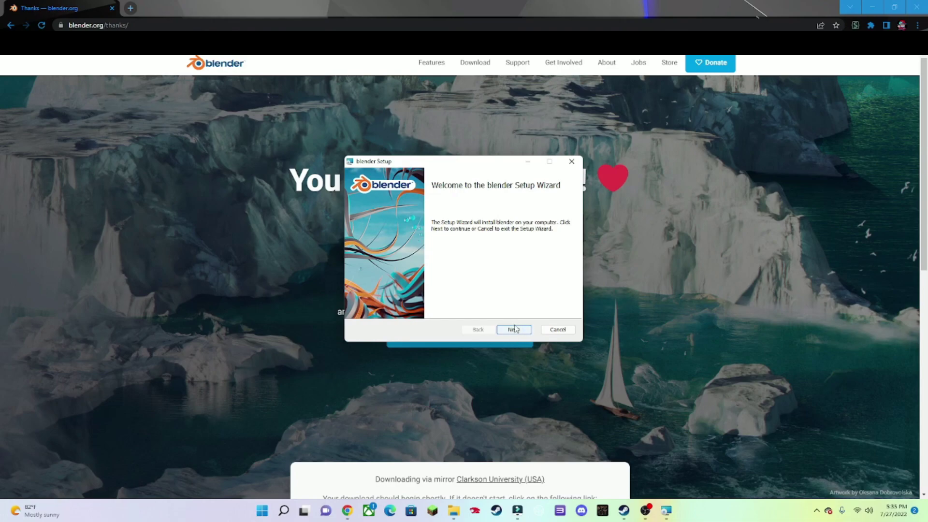
{"action": "left_click", "coordinate": [514, 329]}
{"action": "left_click", "coordinate": [376, 307]}
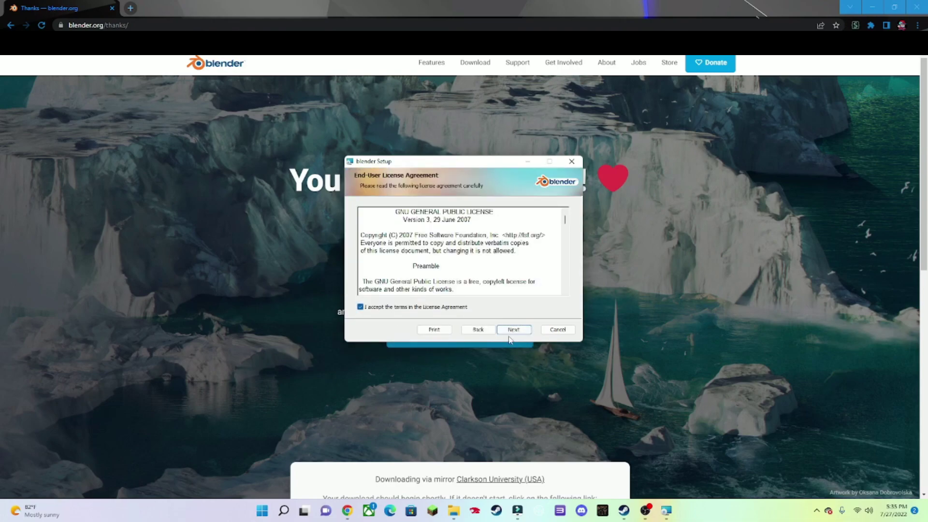
{"action": "left_click", "coordinate": [512, 331]}
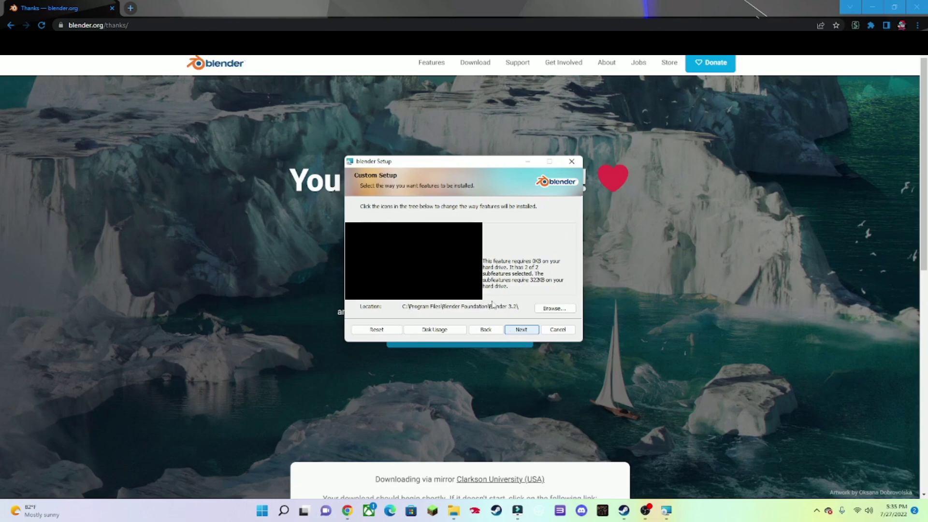
{"action": "left_click", "coordinate": [520, 330]}
{"action": "left_click", "coordinate": [518, 329]}
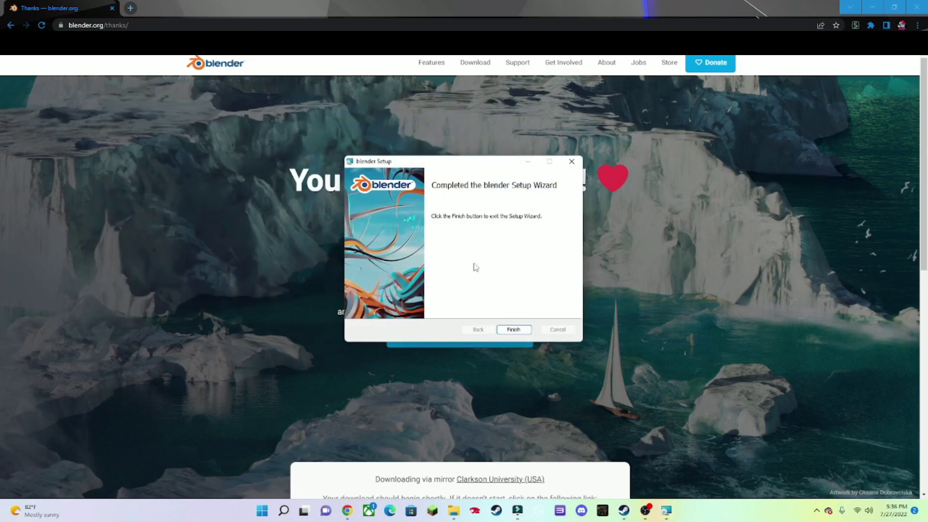
{"action": "left_click", "coordinate": [513, 330]}
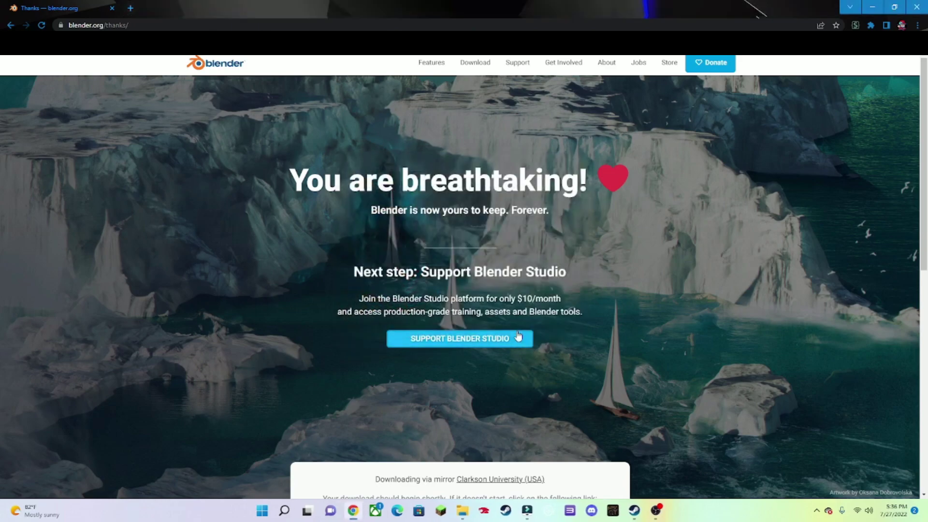
Find the installed Blender app with a Windows search for "blender" and launch it.
{"action": "left_click", "coordinate": [287, 510]}
{"action": "type", "text": "blender"}
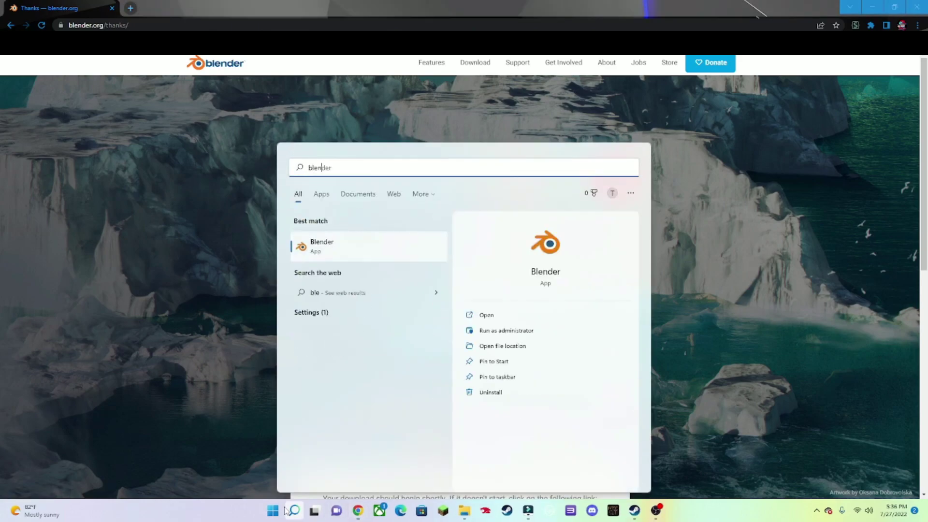
{"action": "left_click", "coordinate": [349, 241]}
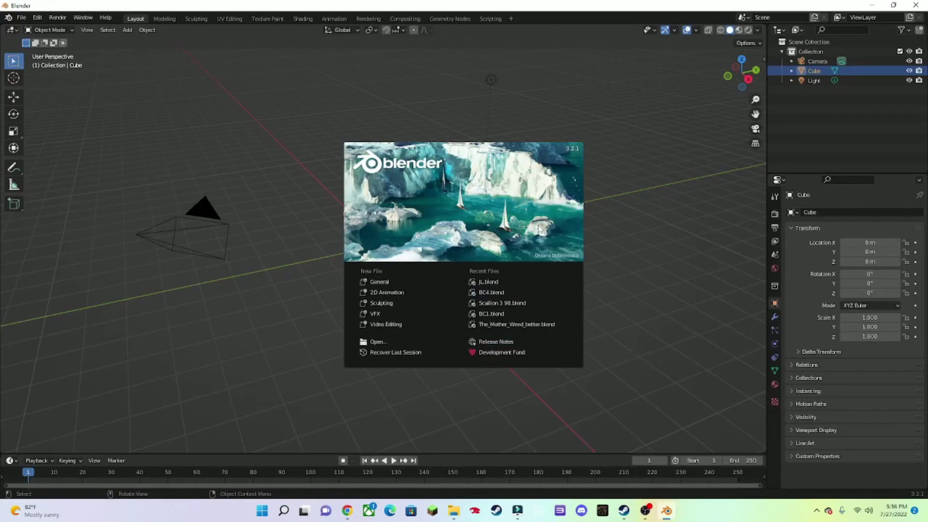
Dismiss the splash screen and delete the default cube from the scene.
{"action": "left_click", "coordinate": [660, 119]}
{"action": "right_click", "coordinate": [414, 228]}
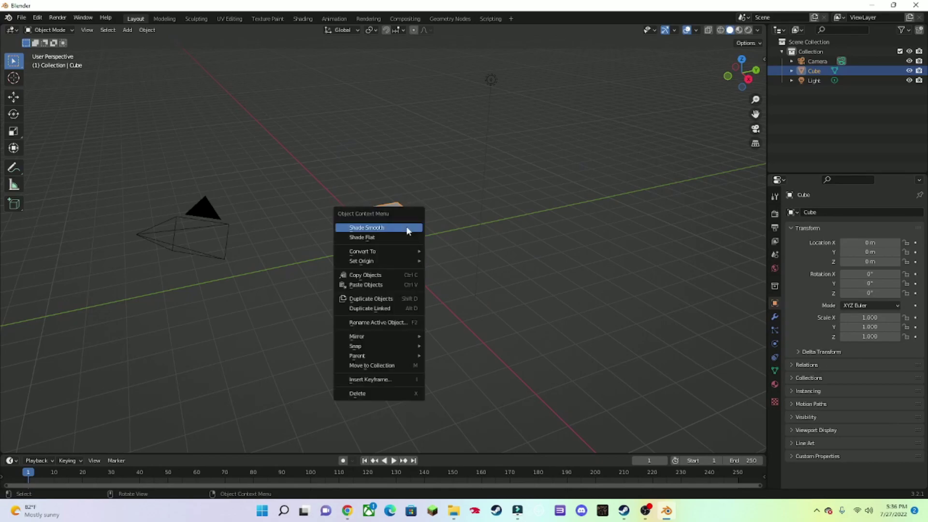
{"action": "left_click", "coordinate": [387, 389]}
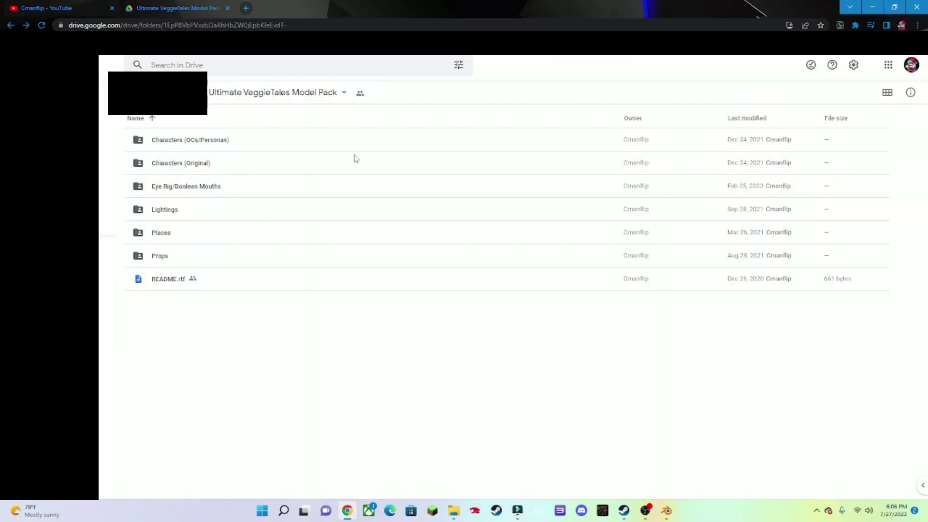
In Google Drive, view the available actions for the Ultimate VeggieTales Model Pack folder.
{"action": "left_click", "coordinate": [344, 97]}
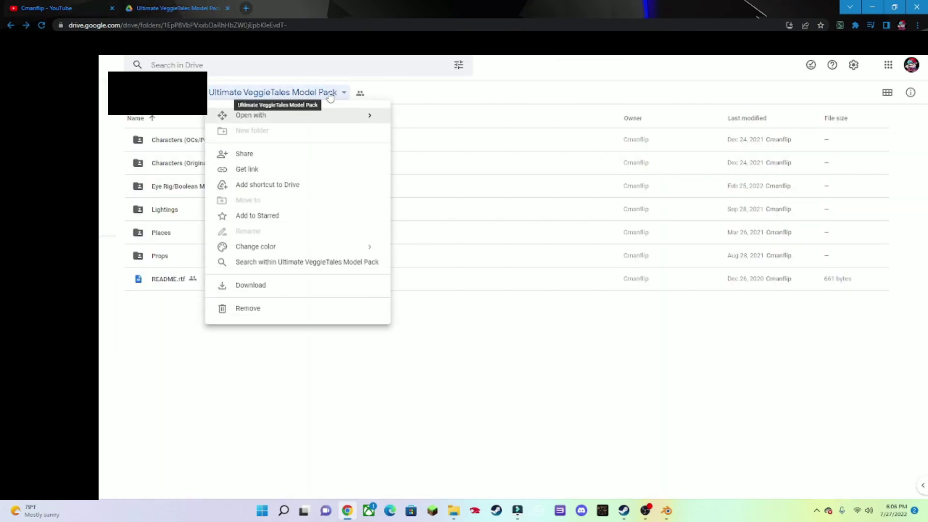
{"action": "left_click", "coordinate": [517, 380]}
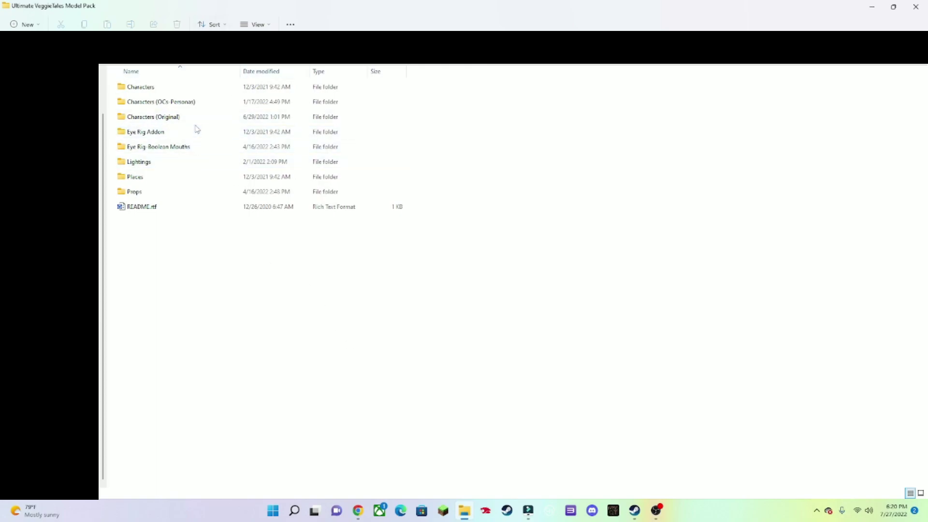
Open Larry The Cucumber.blend from the Larry the Cucumber folder inside the pack's Characters (Original) folder.
{"action": "double_click", "coordinate": [183, 117]}
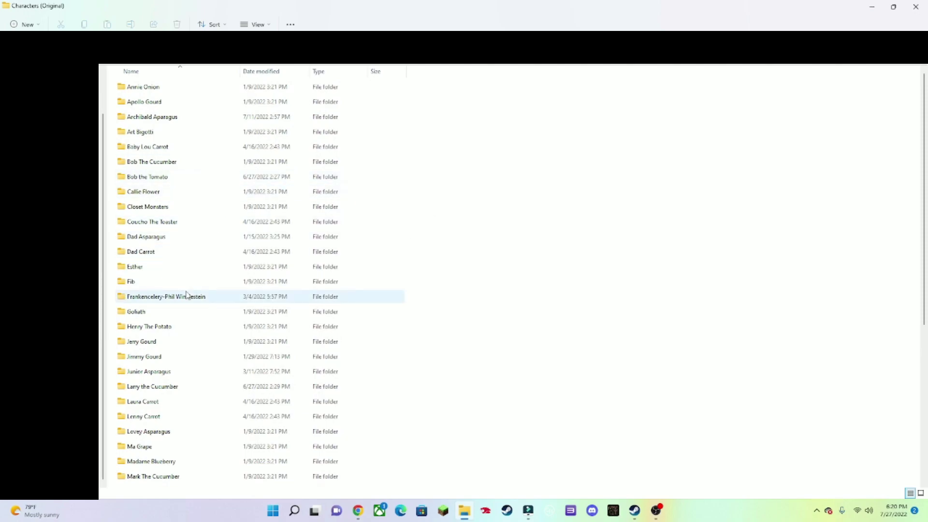
{"action": "scroll", "coordinate": [193, 387], "scroll_direction": "down", "scroll_amount": 5}
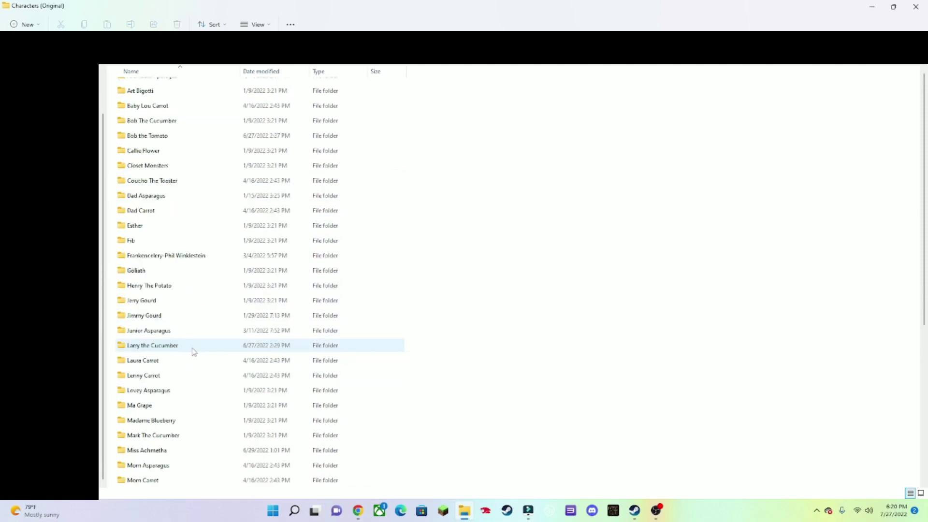
{"action": "scroll", "coordinate": [162, 393], "scroll_direction": "down", "scroll_amount": 1}
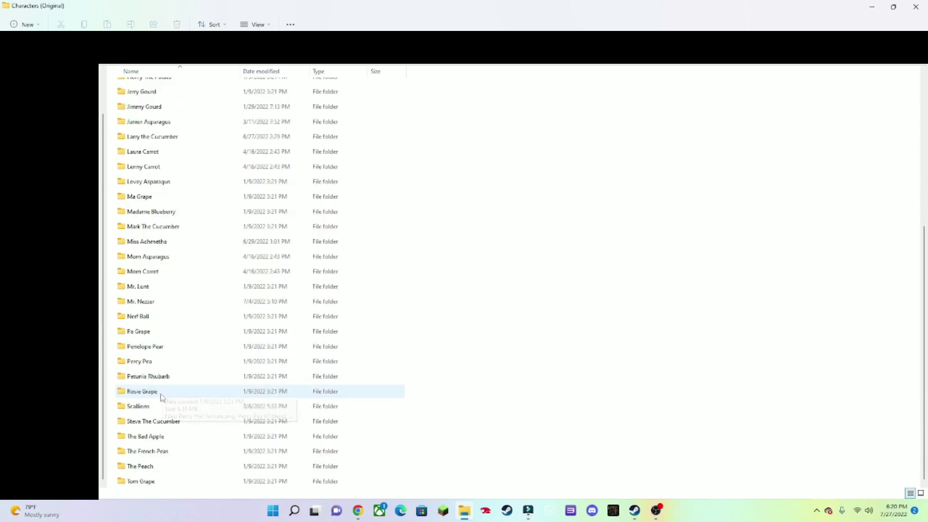
{"action": "double_click", "coordinate": [145, 137]}
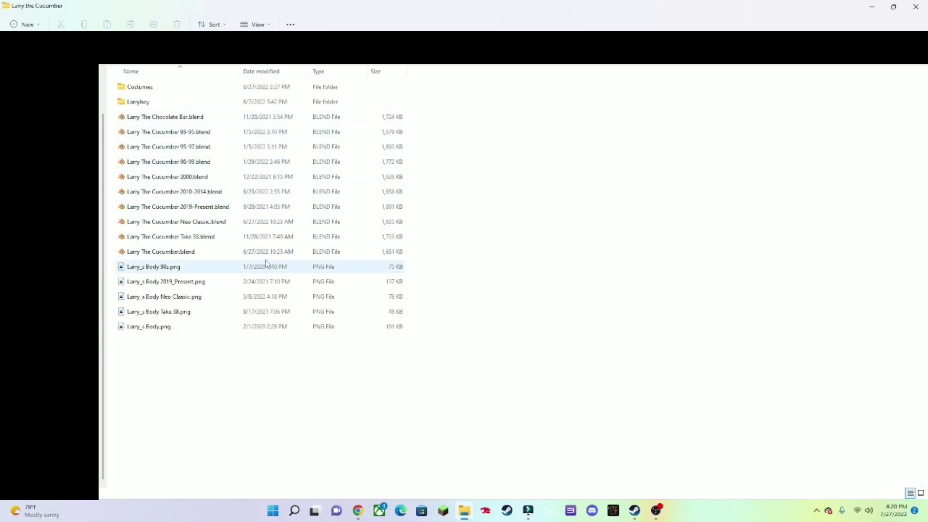
{"action": "double_click", "coordinate": [227, 252]}
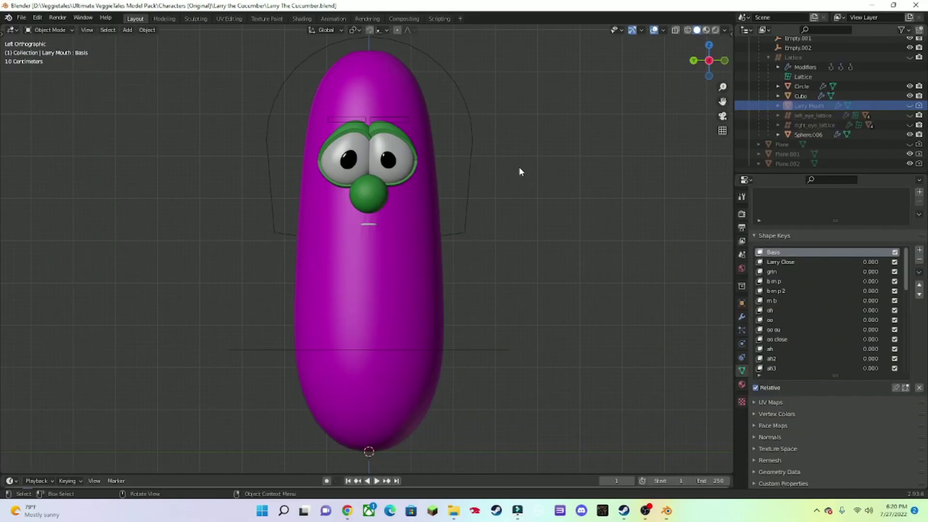
Preview the cucumber model in rendered shading and return to solid shading.
{"action": "left_click", "coordinate": [716, 30]}
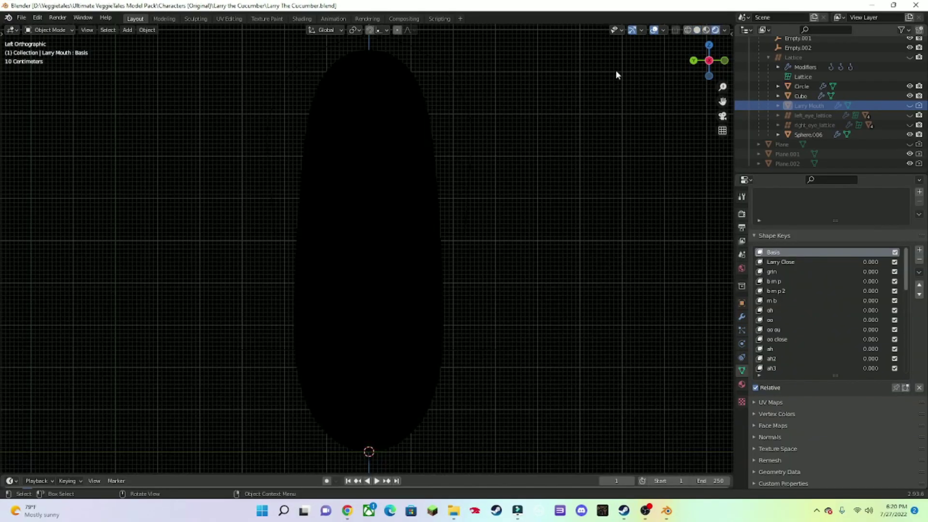
{"action": "left_click", "coordinate": [696, 30]}
Replace the image in the cucumber body's material with Larry_s Body.png from the Larry the Cucumber folder.
{"action": "left_click", "coordinate": [421, 234]}
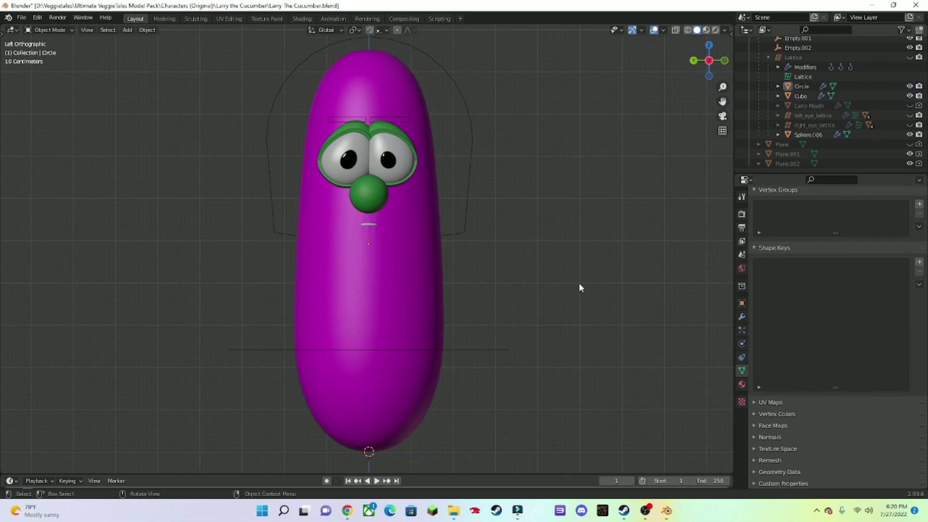
{"action": "left_click", "coordinate": [445, 282]}
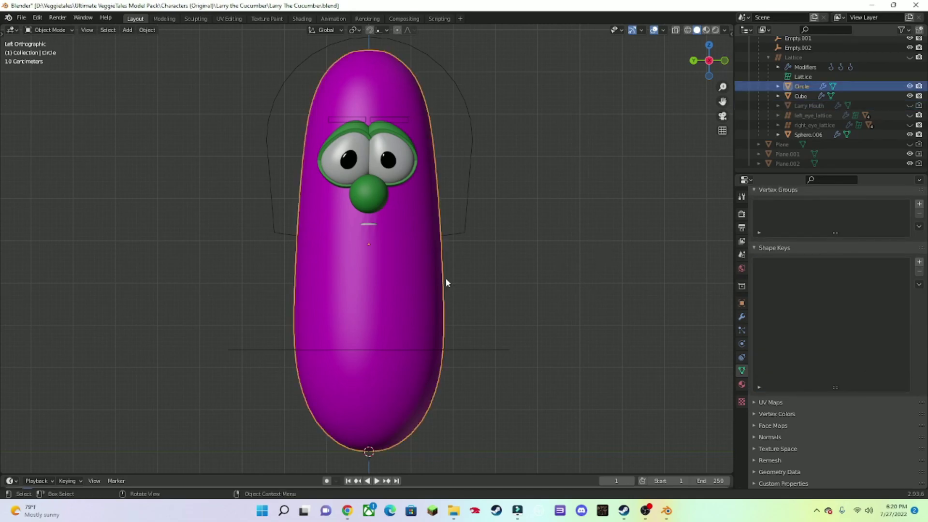
{"action": "left_click", "coordinate": [742, 384]}
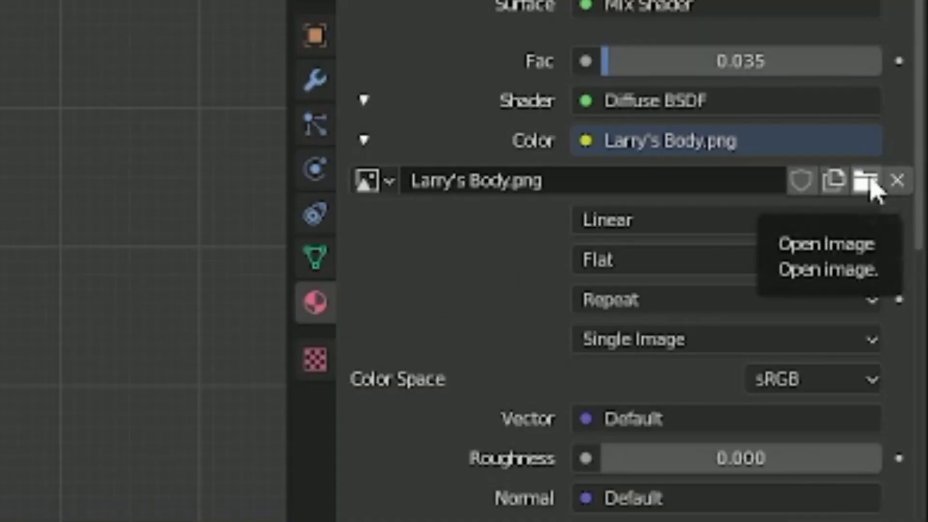
{"action": "left_click", "coordinate": [865, 181]}
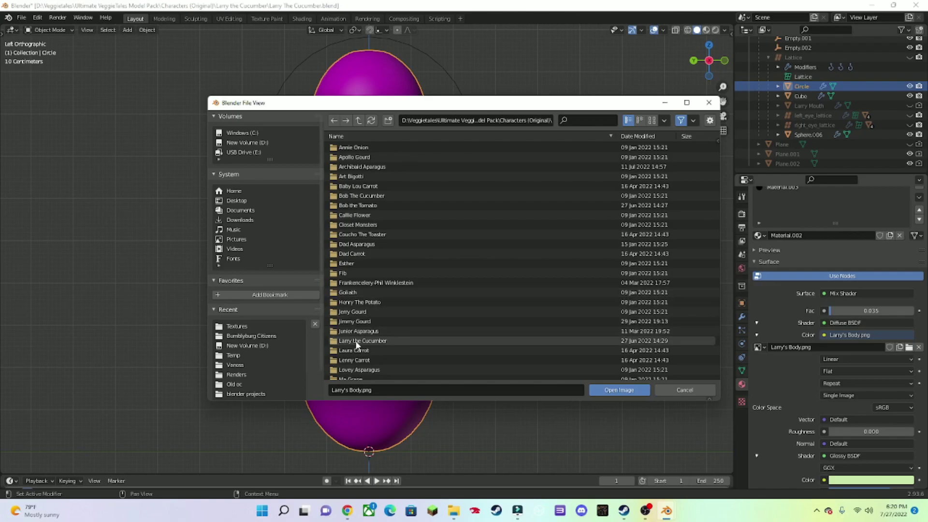
{"action": "left_click", "coordinate": [356, 341]}
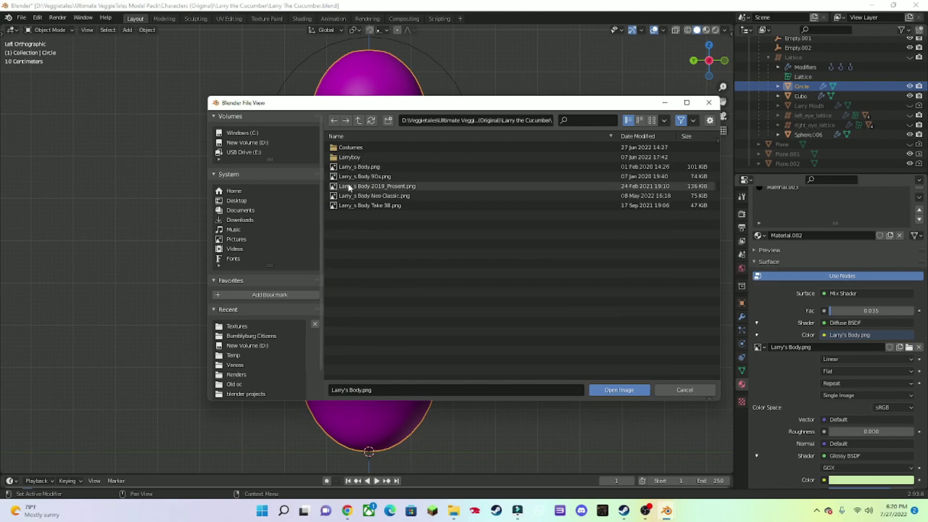
{"action": "left_click", "coordinate": [362, 166]}
{"action": "left_click", "coordinate": [626, 392]}
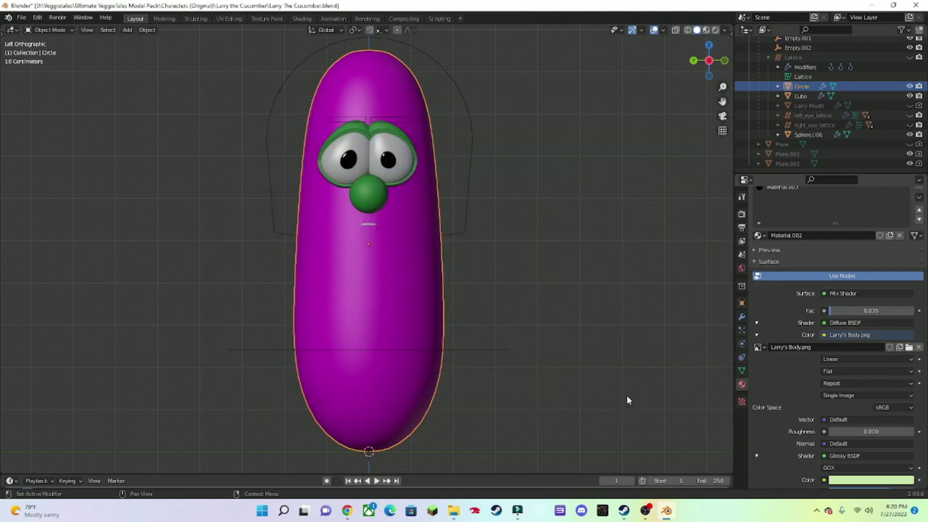
{"action": "left_click", "coordinate": [627, 401]}
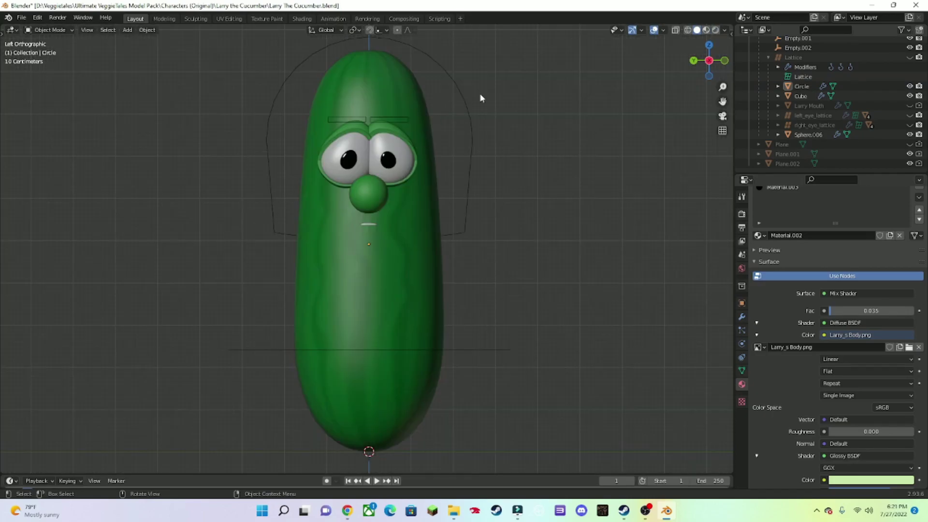
Put the Larry Rig armature into Pose Mode and show the viewport's toolbar and sidebar.
{"action": "left_click", "coordinate": [460, 100]}
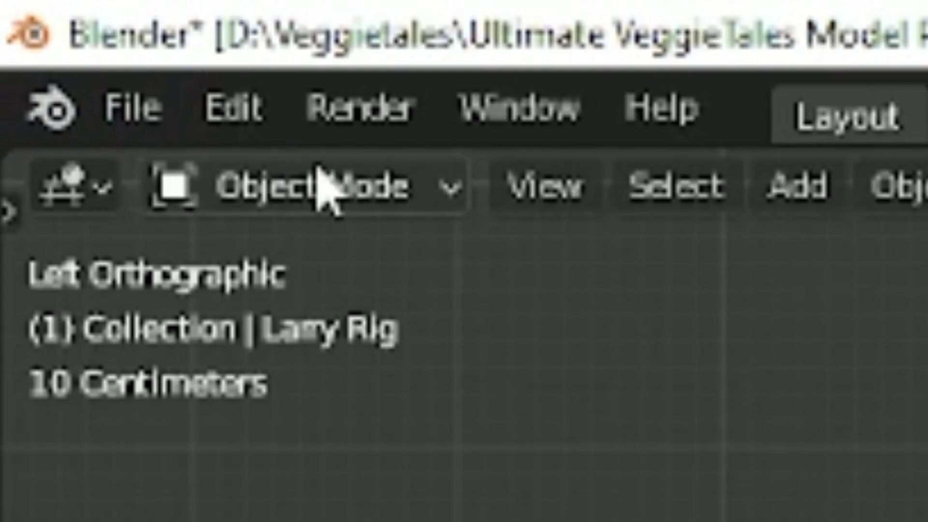
{"action": "left_click", "coordinate": [51, 30]}
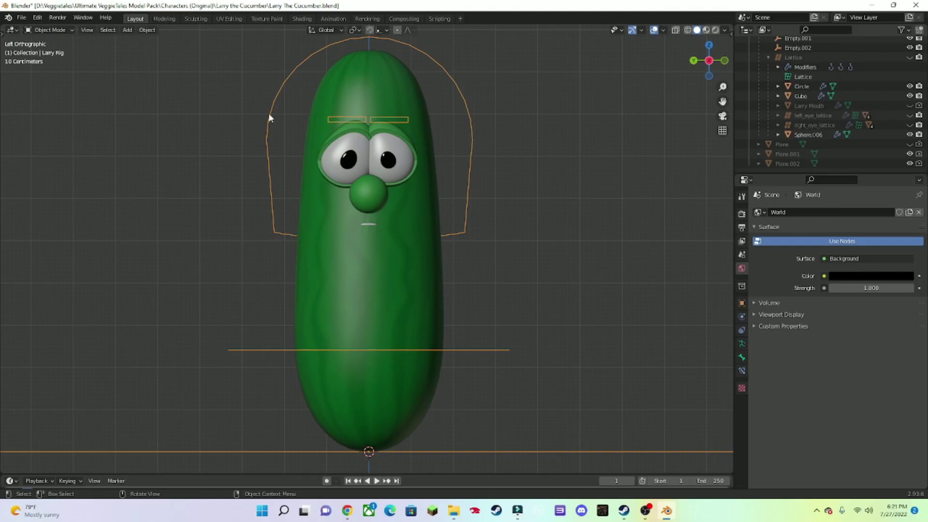
{"action": "left_click", "coordinate": [42, 33]}
{"action": "left_click", "coordinate": [48, 62]}
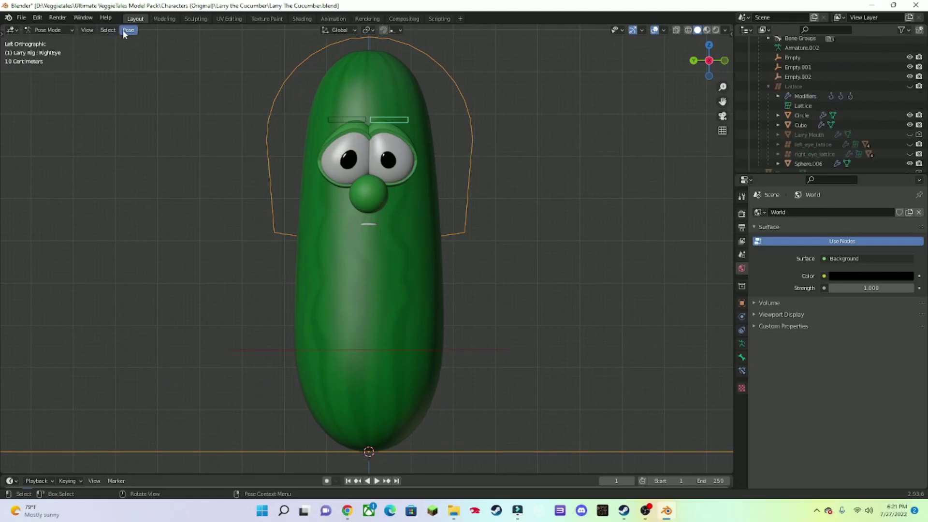
{"action": "left_click", "coordinate": [98, 30]}
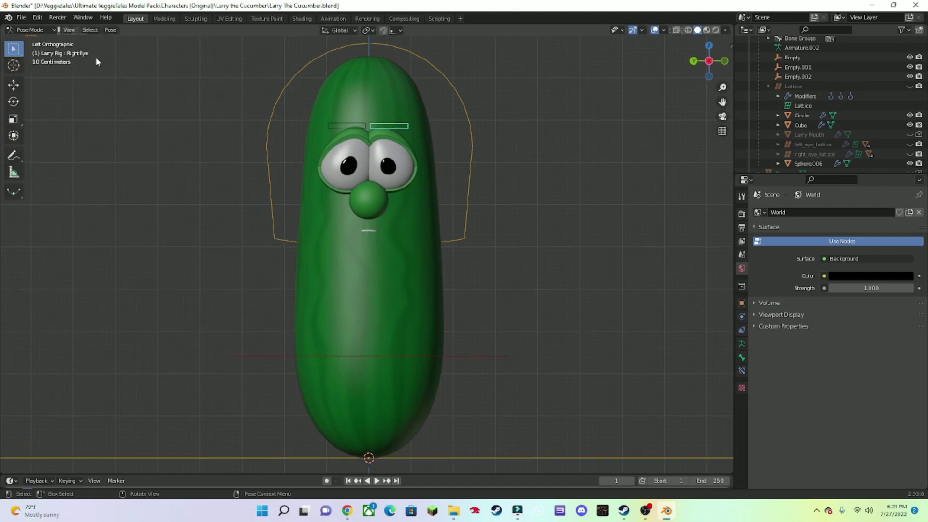
{"action": "left_click", "coordinate": [90, 29]}
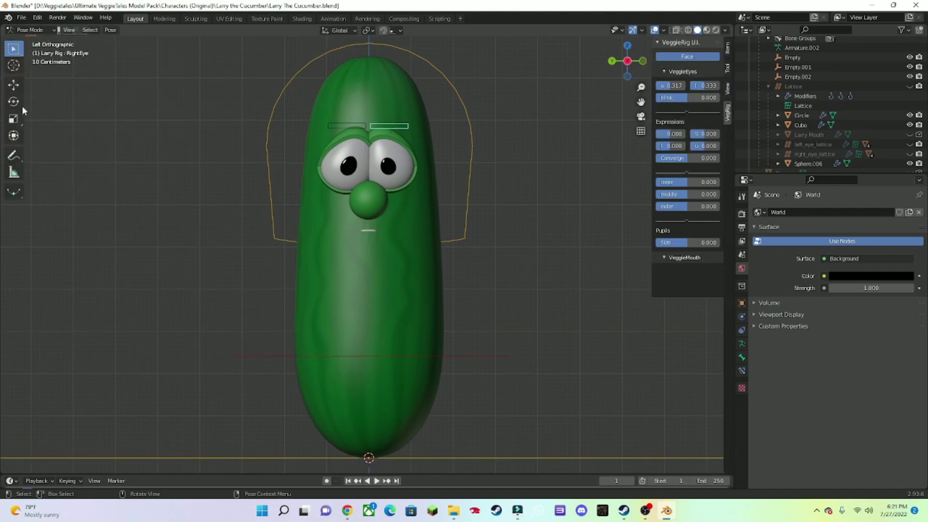
Activate the Move tool, select the rig's large Top bone around the head and try moving it sideways.
{"action": "left_click", "coordinate": [10, 85]}
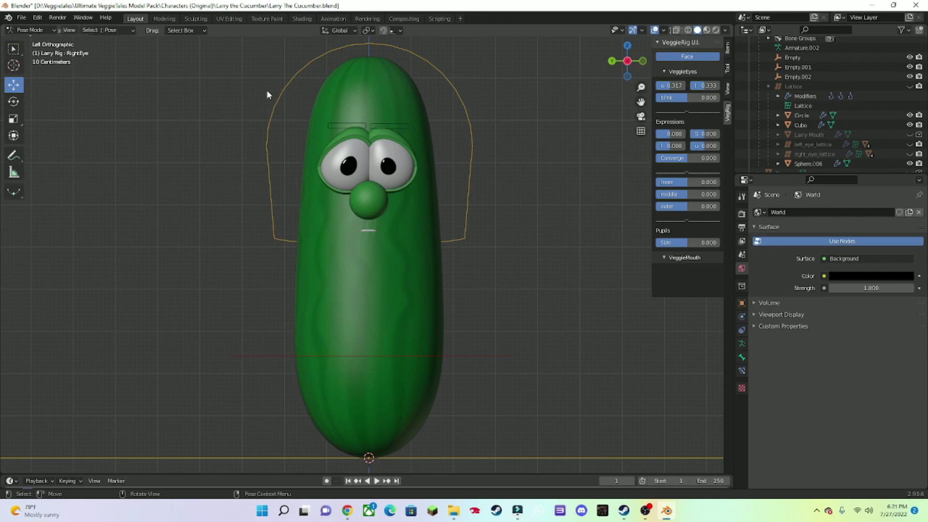
{"action": "left_click", "coordinate": [286, 99]}
{"action": "key", "text": "g"}
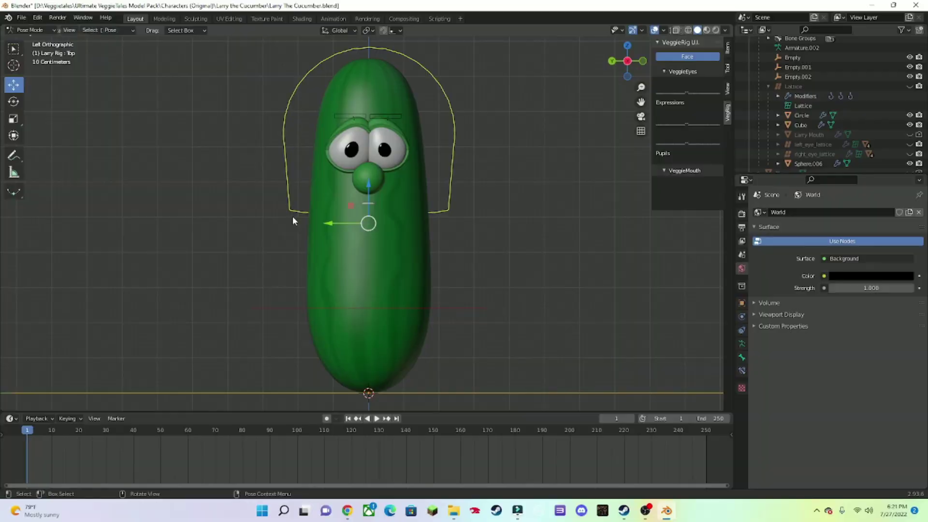
Insert a Location, Rotation & Scale keyframe for the Top bone at frame 1.
{"action": "right_click", "coordinate": [292, 221]}
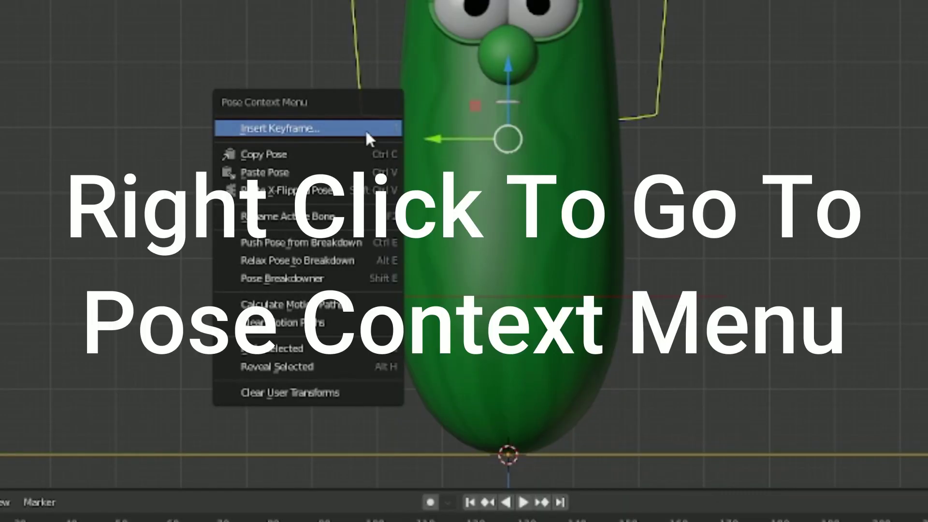
{"action": "left_click", "coordinate": [292, 217]}
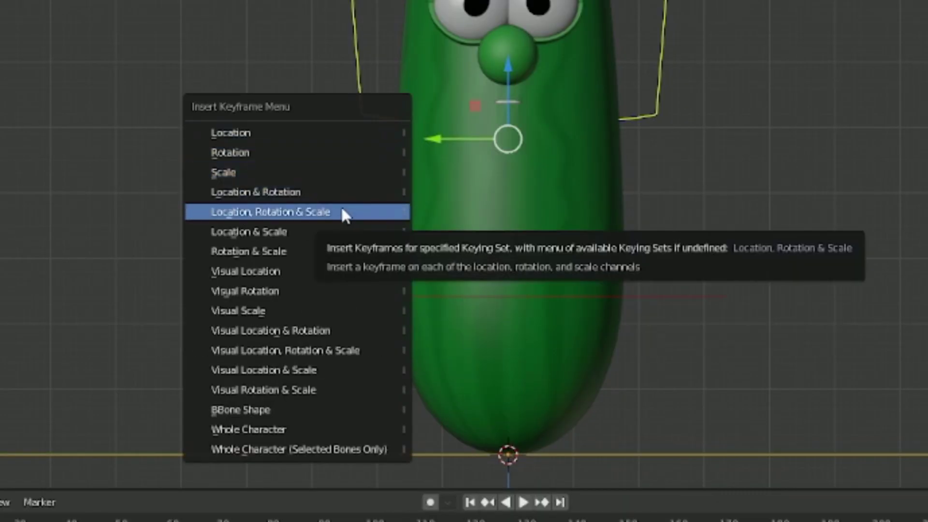
{"action": "left_click", "coordinate": [338, 212]}
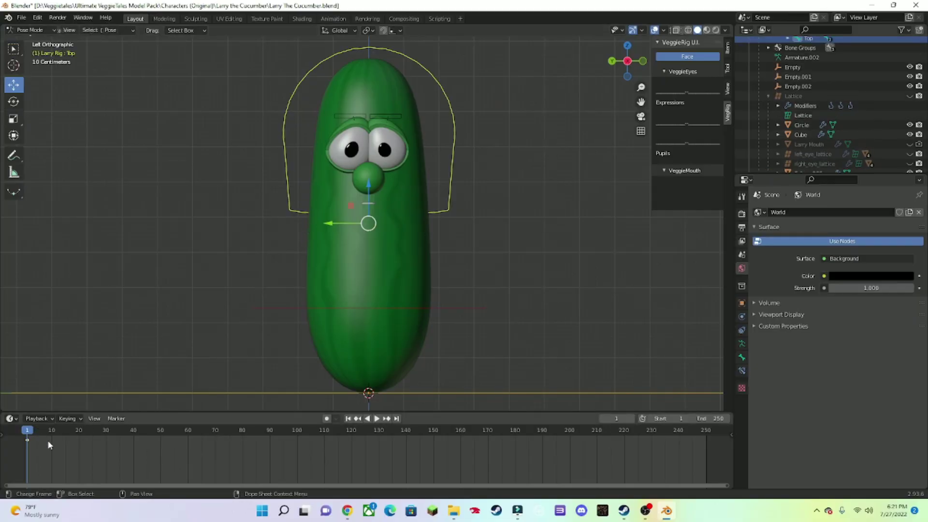
At frame 10, move the Top bone sideways along the green axis and insert a keyframe for it.
{"action": "left_click", "coordinate": [50, 426]}
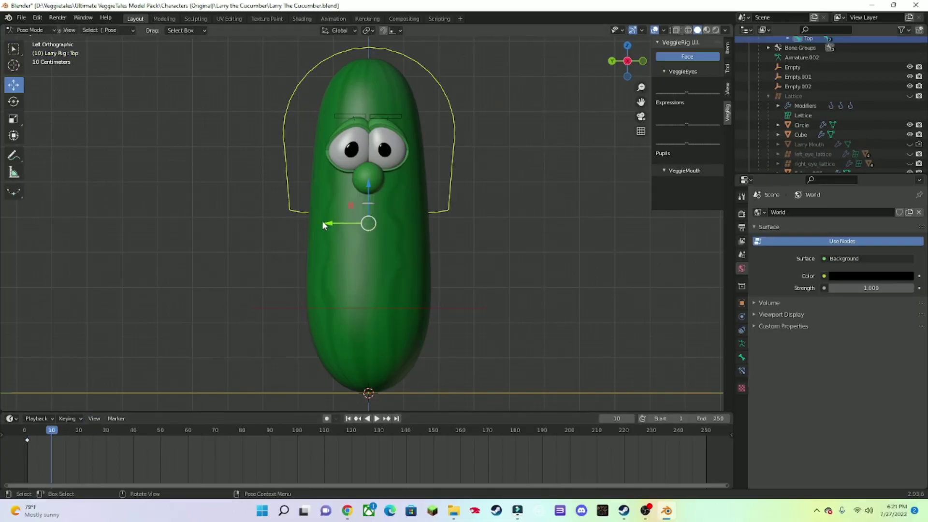
{"action": "left_click_drag", "start_coordinate": [350, 225], "coordinate": [227, 234]}
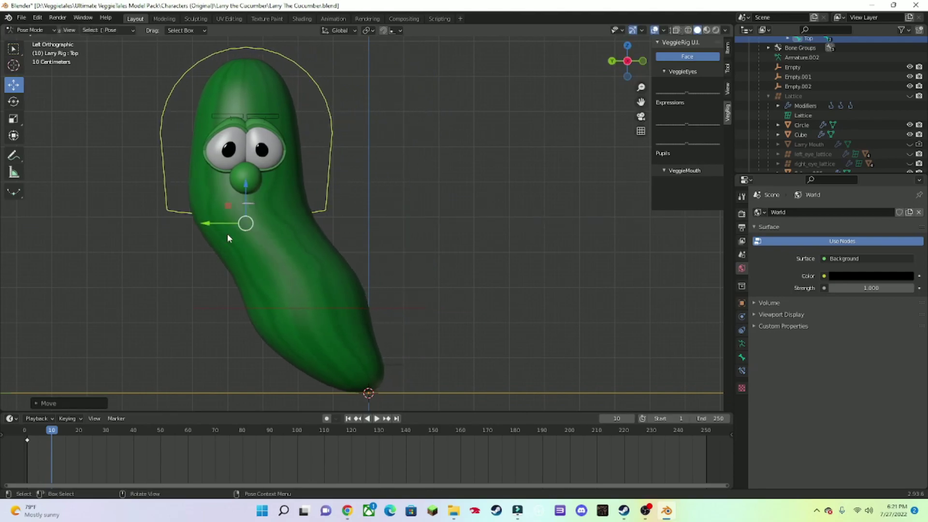
{"action": "right_click", "coordinate": [228, 233]}
{"action": "left_click", "coordinate": [227, 234]}
{"action": "right_click", "coordinate": [236, 207]}
{"action": "left_click", "coordinate": [236, 207]}
{"action": "left_click", "coordinate": [213, 207]}
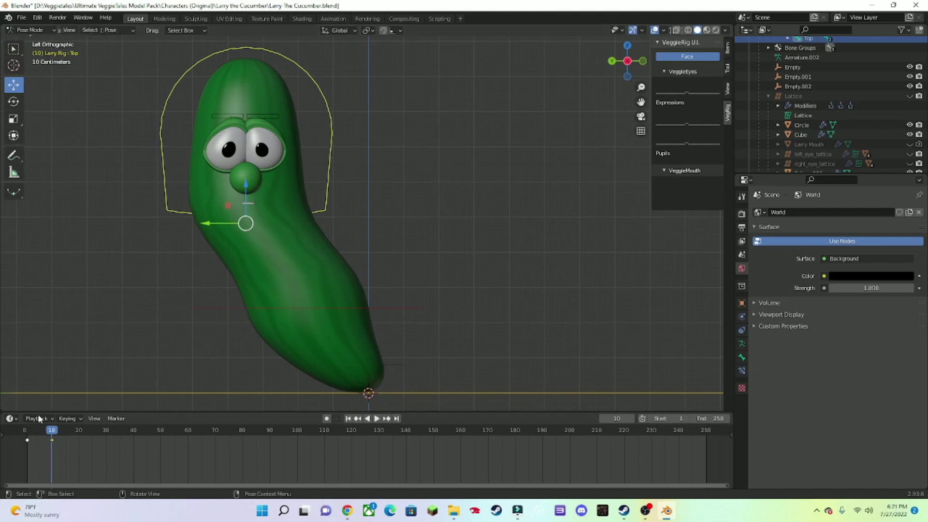
Play the Top bone's animation from the first keyframe, and clear its two keyframes from the timeline.
{"action": "key", "text": "Down"}
{"action": "key", "text": "Down"}
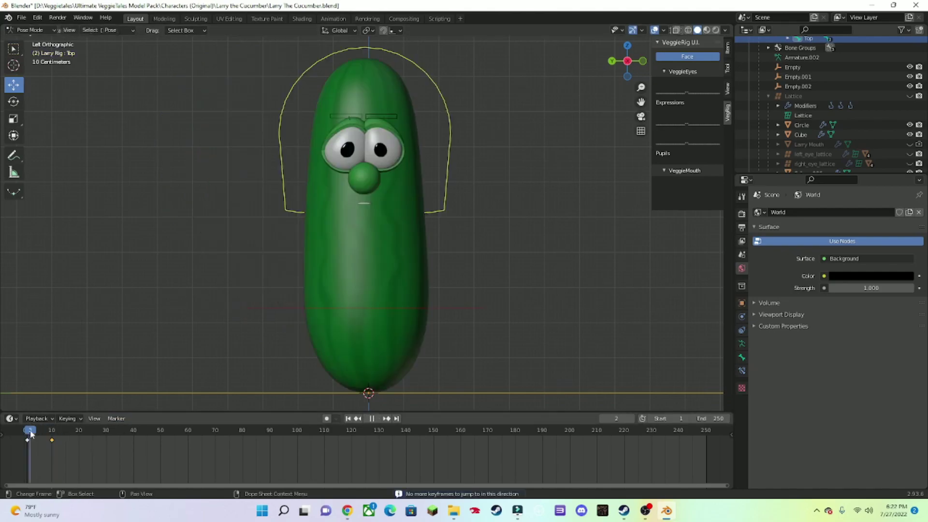
{"action": "key", "text": "space"}
{"action": "key", "text": "space"}
{"action": "left_click", "coordinate": [28, 444]}
{"action": "key", "text": "space"}
{"action": "key", "text": "space"}
{"action": "left_click_drag", "start_coordinate": [51, 445], "coordinate": [24, 443]}
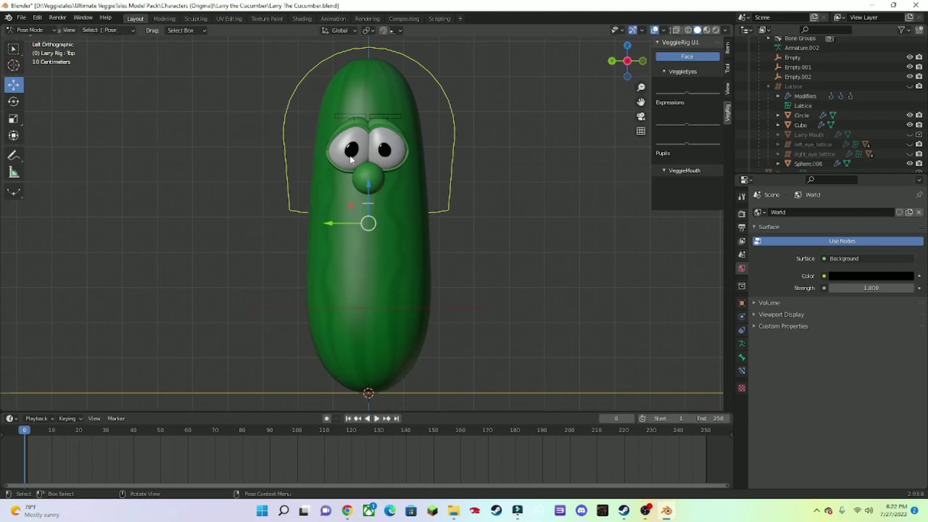
Try moving the Top bone freely without an axis constraint, cancel that, and try rotating it.
{"action": "key", "text": "g"}
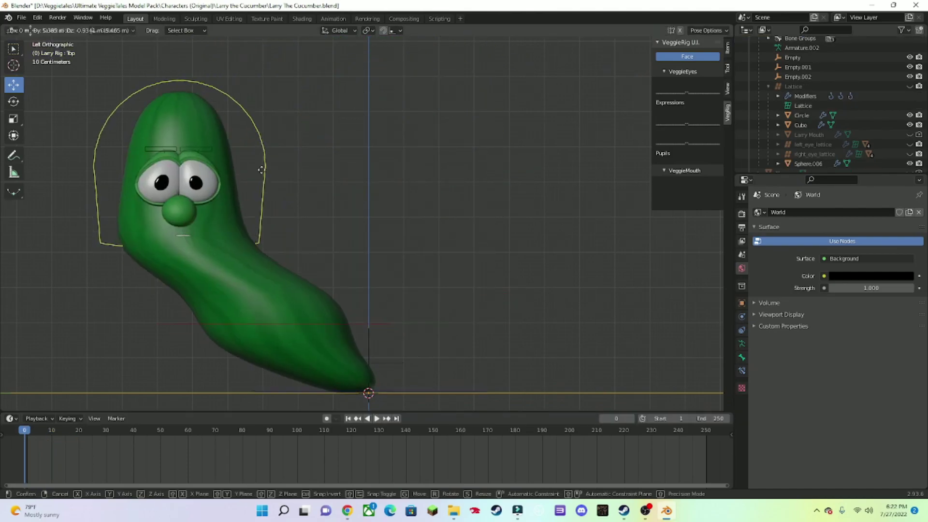
{"action": "right_click", "coordinate": [161, 214]}
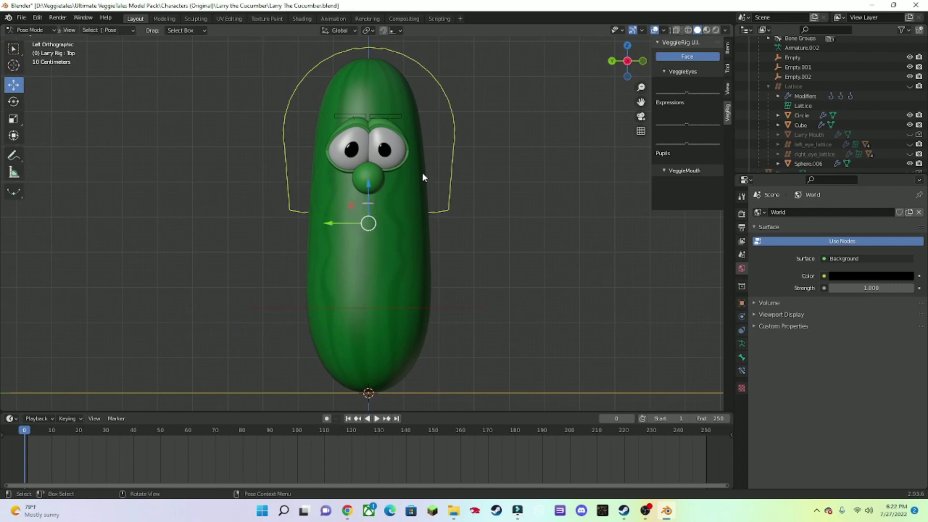
{"action": "key", "text": "r"}
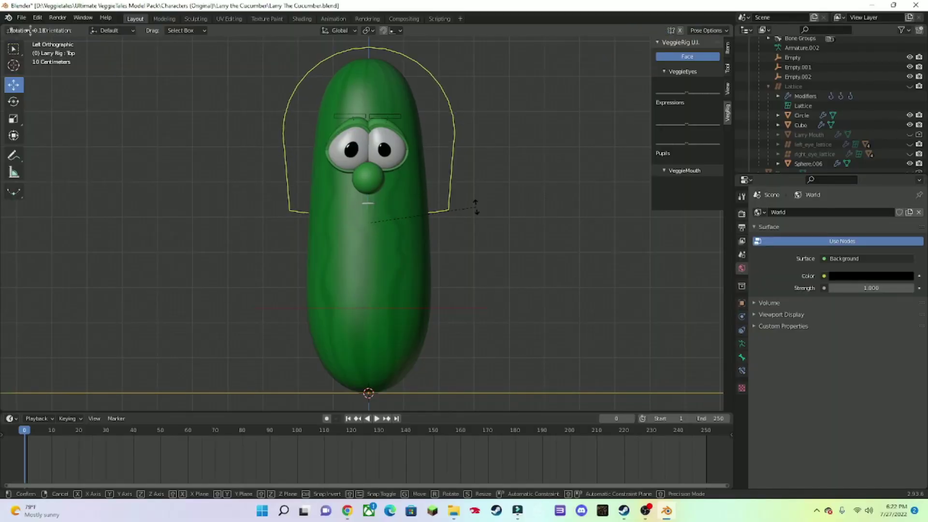
{"action": "key", "text": "r"}
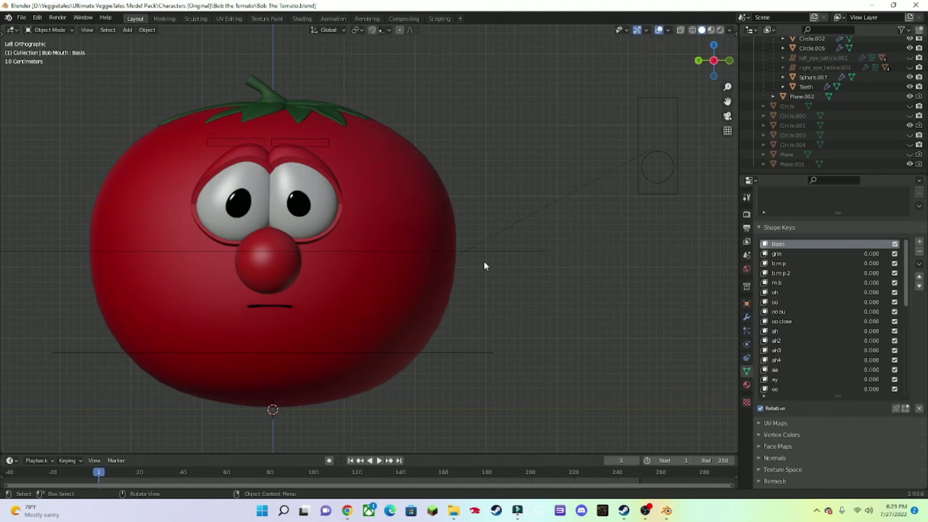
In the Bob The Tomato file, select the Bob_Rig armature and add a Video Editing workspace.
{"action": "scroll", "coordinate": [498, 252], "scroll_direction": "down", "scroll_amount": 1}
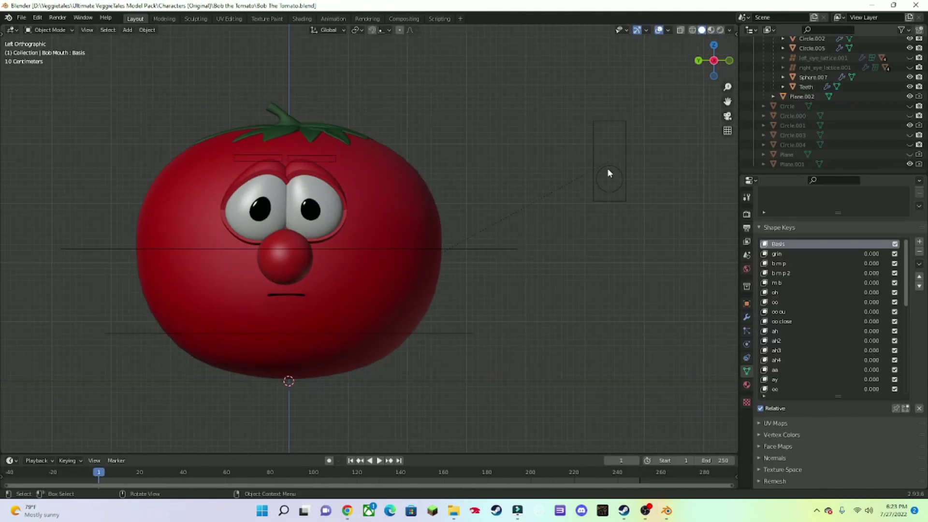
{"action": "left_click", "coordinate": [479, 254]}
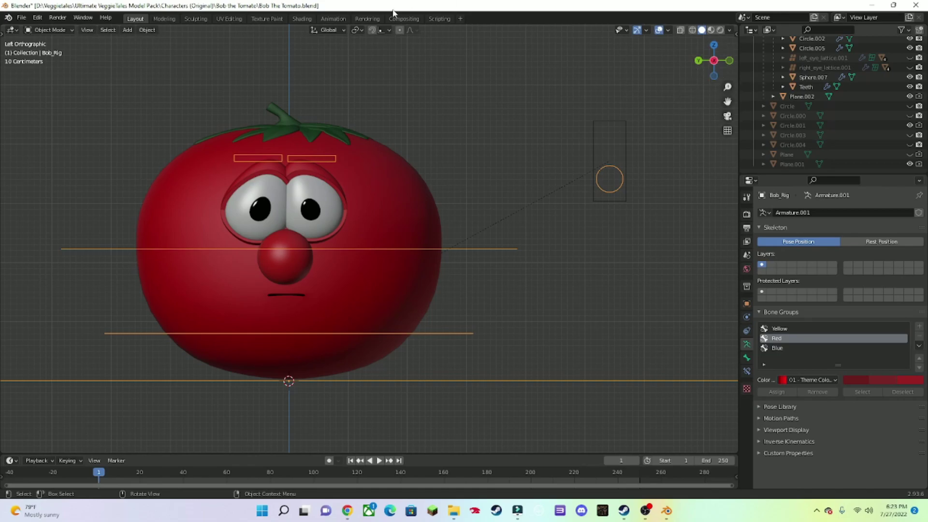
{"action": "left_click", "coordinate": [459, 18]}
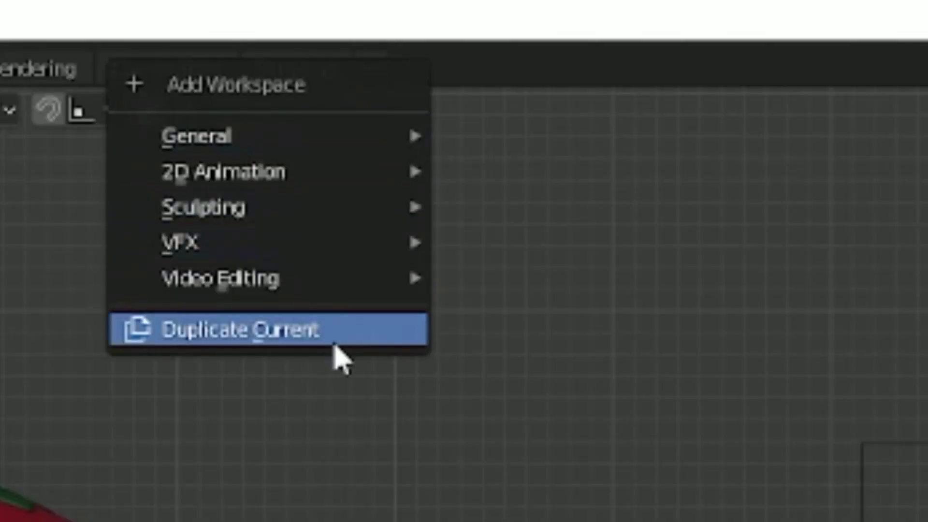
{"action": "mouse_move", "coordinate": [365, 279]}
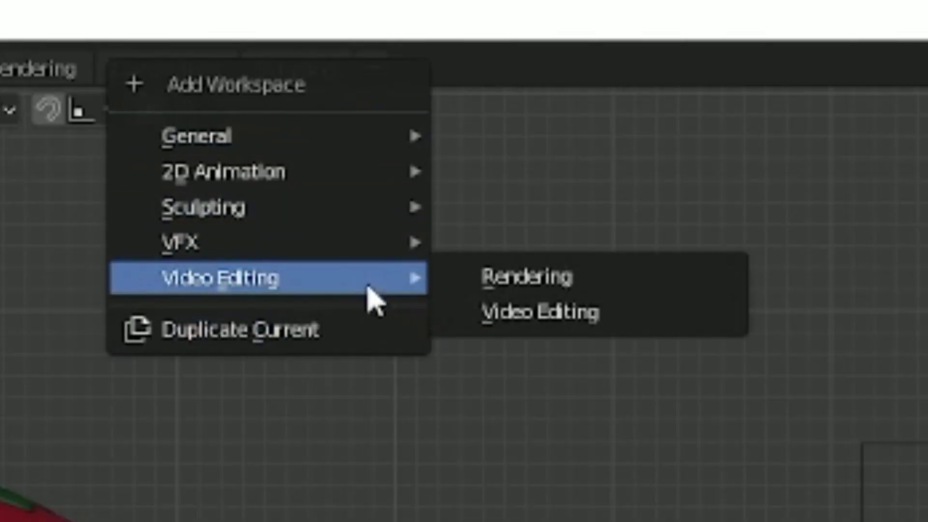
{"action": "left_click", "coordinate": [466, 312]}
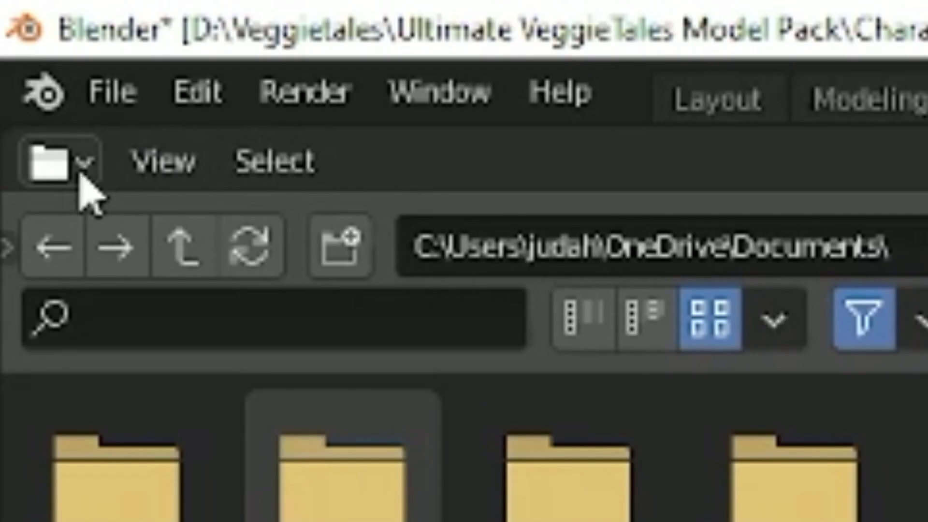
{"action": "left_click", "coordinate": [81, 175]}
{"action": "left_click", "coordinate": [118, 311]}
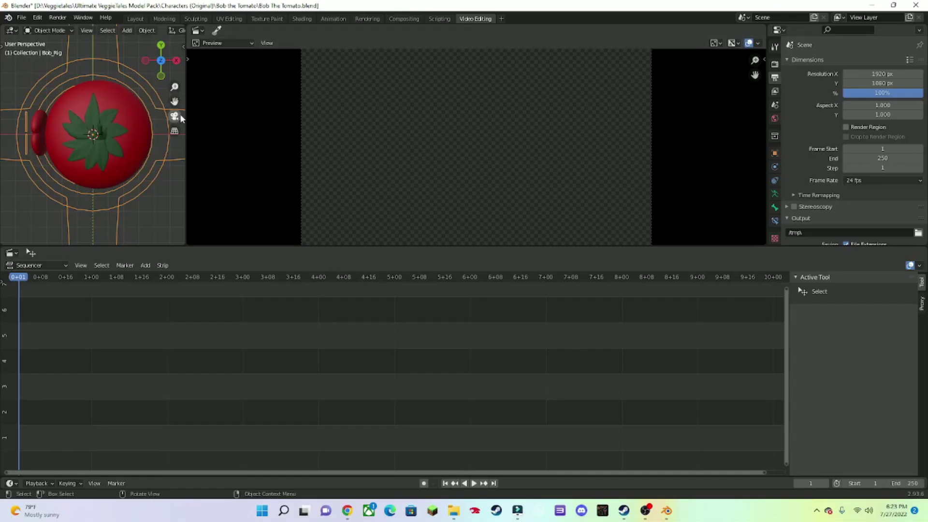
Widen the 3D viewport to about half the window and make the timeline below the sequencer taller.
{"action": "left_click_drag", "start_coordinate": [186, 118], "coordinate": [391, 128]}
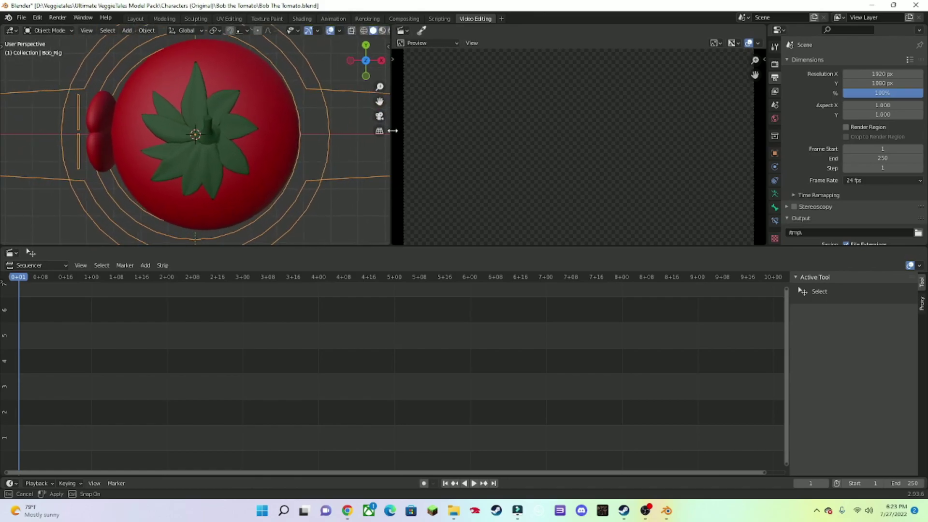
{"action": "left_click_drag", "start_coordinate": [369, 68], "coordinate": [389, 26]}
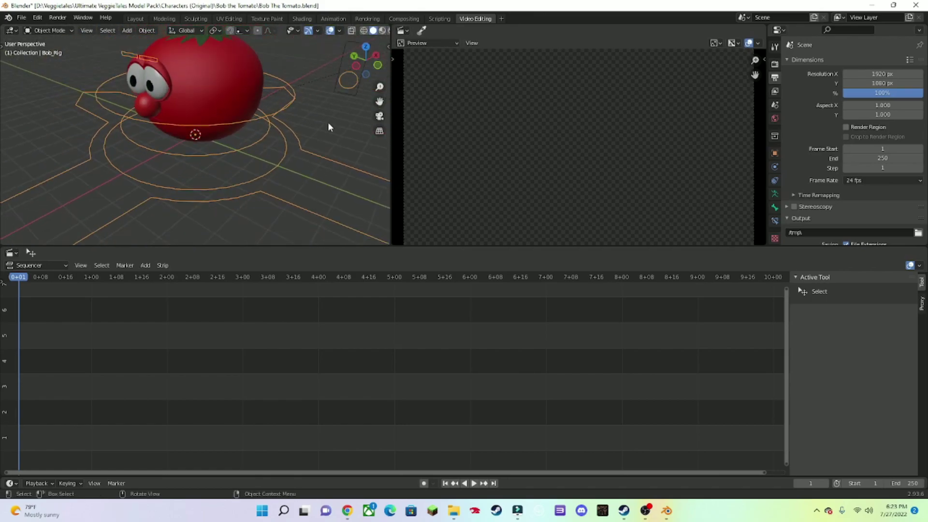
{"action": "scroll", "coordinate": [328, 126], "scroll_direction": "down", "scroll_amount": 4}
{"action": "left_click_drag", "start_coordinate": [333, 479], "coordinate": [340, 407]}
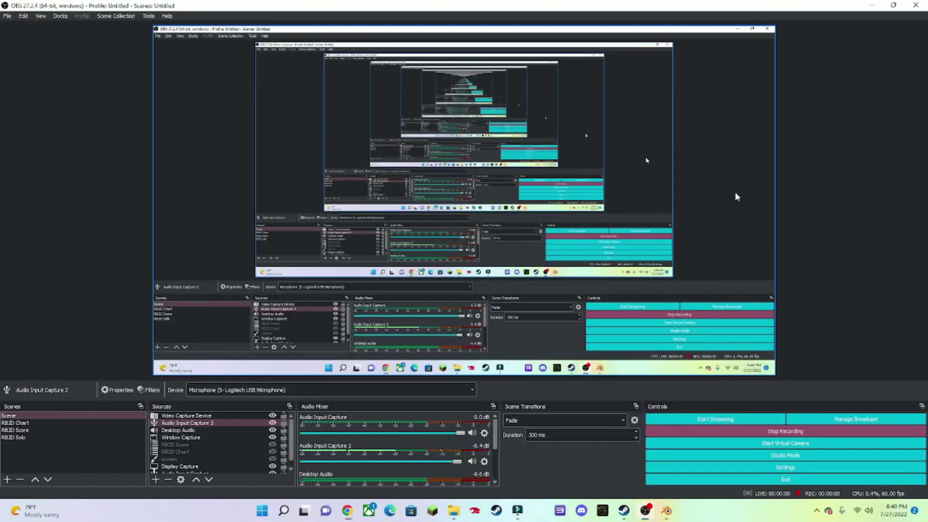
Add the sound file Heavy_autodejectedtie01.wav to channel 1 at the start of the sequencer and play it through.
{"action": "left_click", "coordinate": [872, 6]}
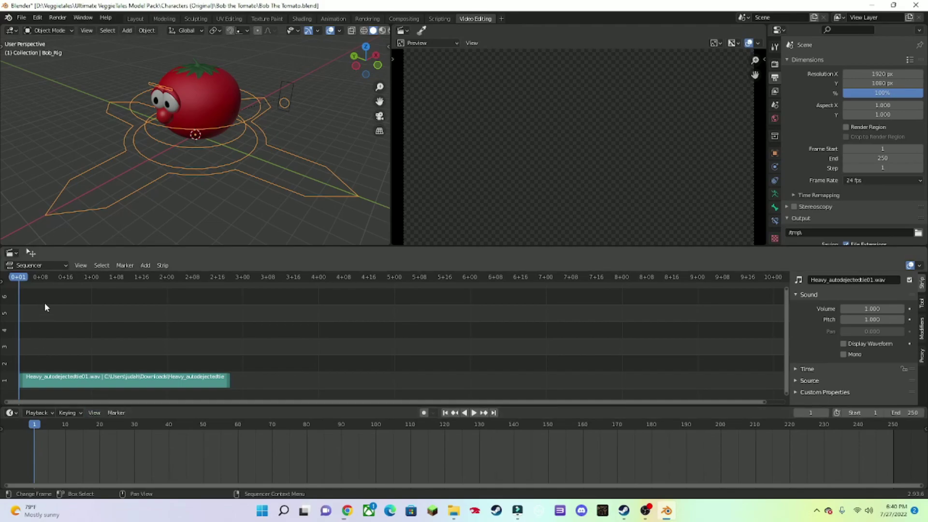
{"action": "key", "text": "space"}
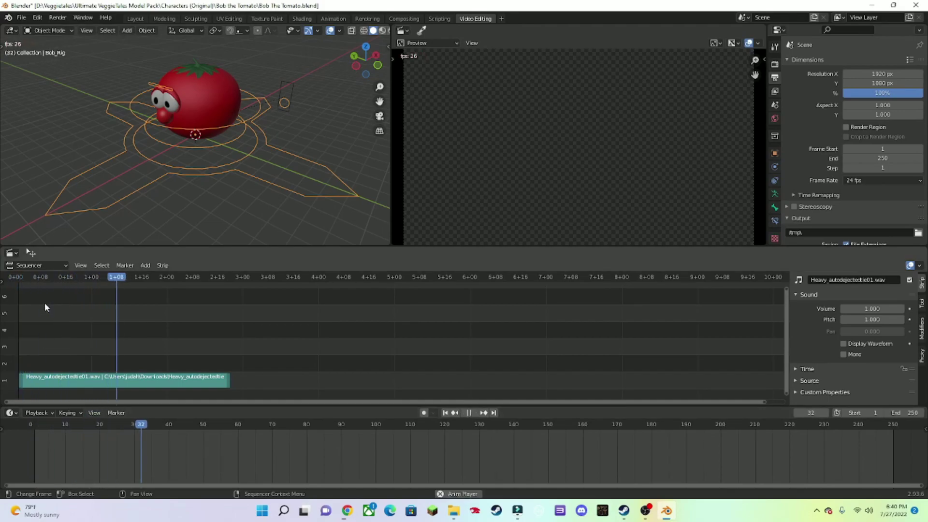
{"action": "key", "text": "space"}
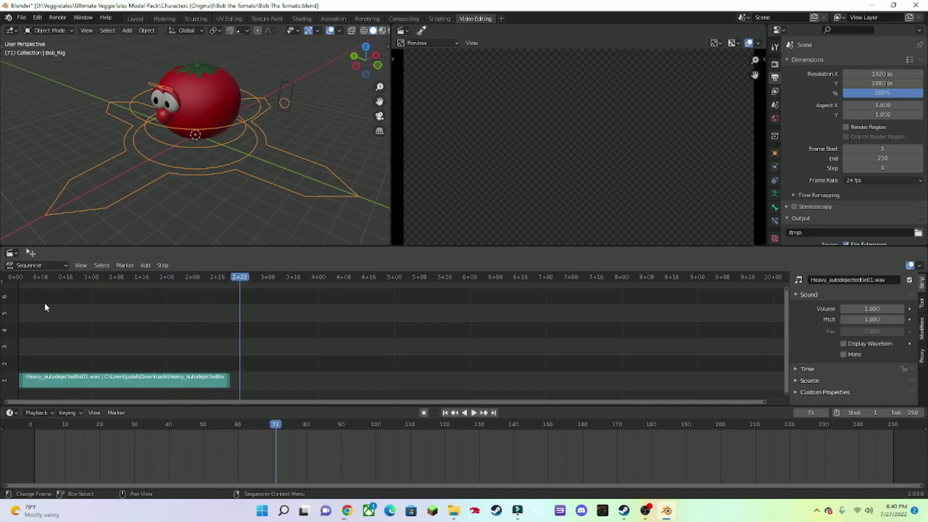
Locate the end of the sound strip and set the scene's end frame to 75.
{"action": "left_click_drag", "start_coordinate": [243, 280], "coordinate": [230, 280]}
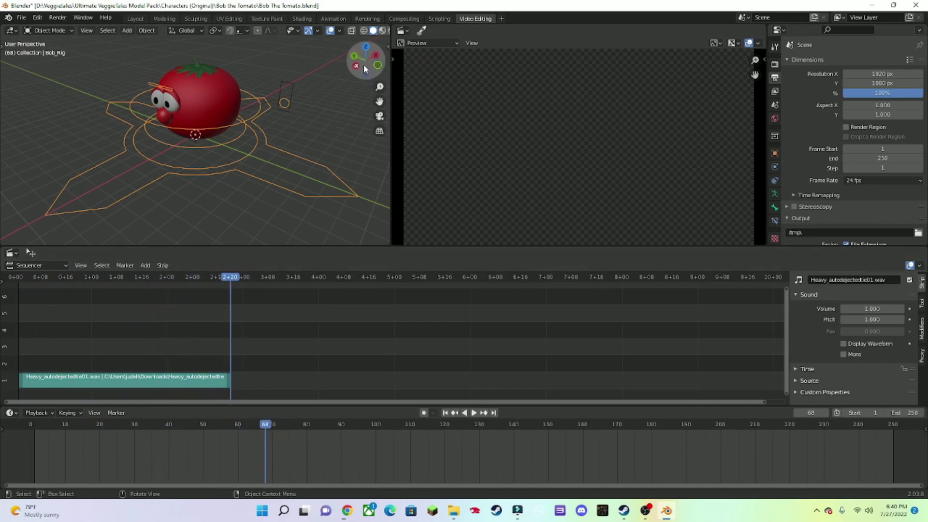
{"action": "left_click", "coordinate": [357, 67]}
{"action": "scroll", "coordinate": [344, 94], "scroll_direction": "up", "scroll_amount": 3}
{"action": "left_click_drag", "start_coordinate": [373, 64], "coordinate": [370, 159]}
{"action": "scroll", "coordinate": [317, 143], "scroll_direction": "down", "scroll_amount": 4}
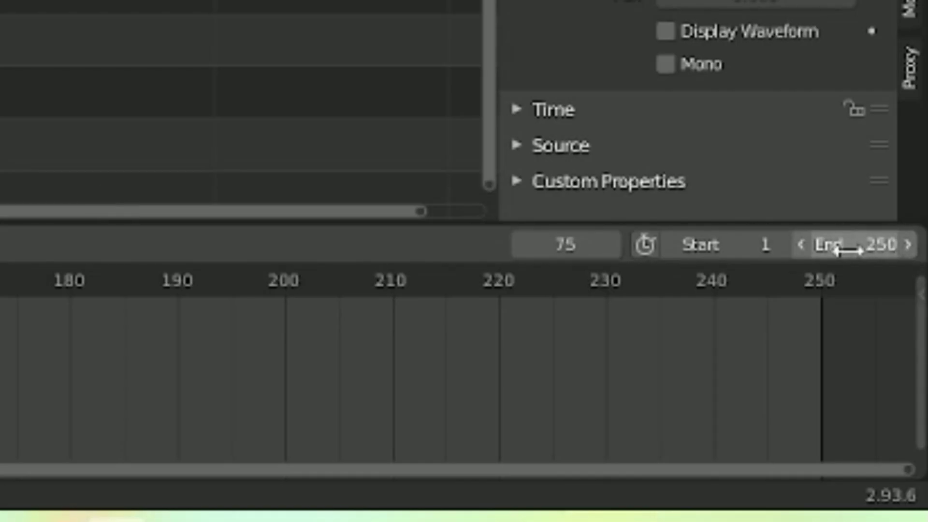
{"action": "left_click", "coordinate": [847, 246]}
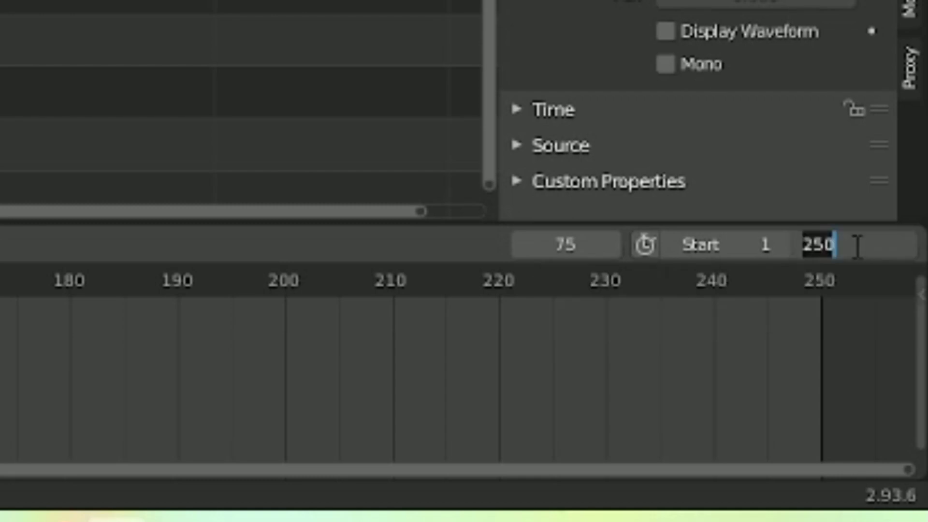
{"action": "type", "text": "75"}
{"action": "key", "text": "Return"}
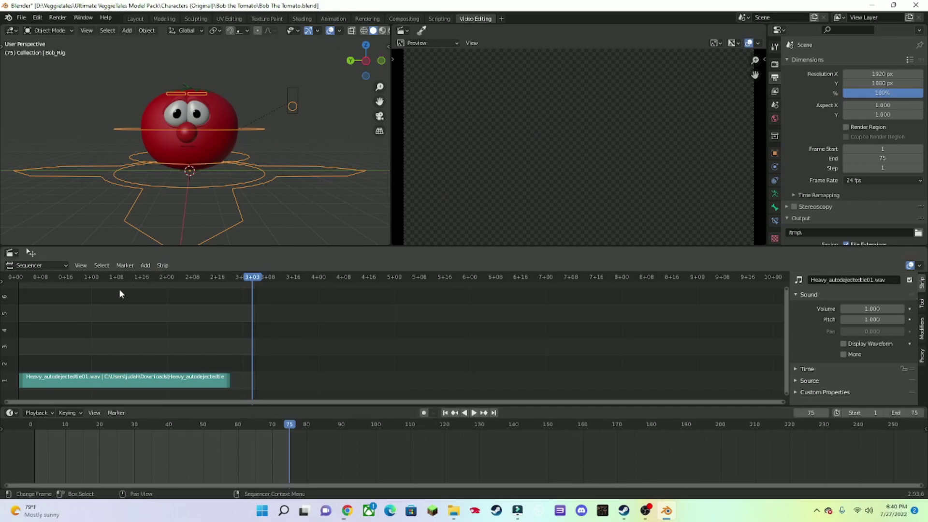
Return to the start of the timeline and play the shortened frame range with its sound.
{"action": "left_click_drag", "start_coordinate": [99, 281], "coordinate": [3, 286]}
{"action": "key", "text": "space"}
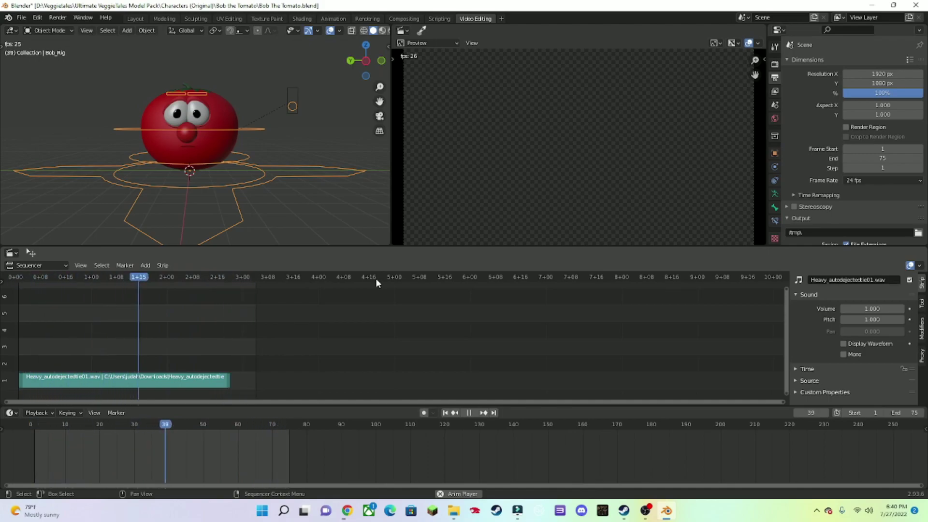
{"action": "key", "text": "space"}
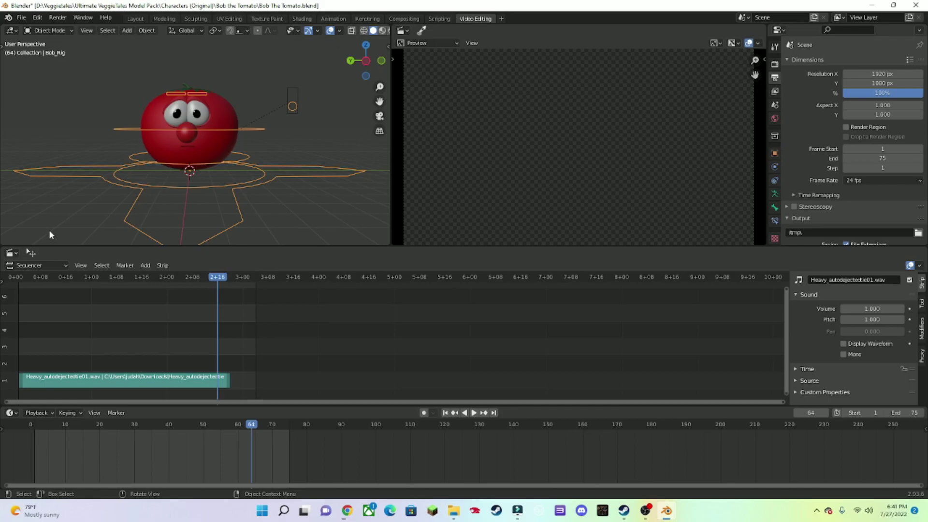
Deselect the tomato's rig and add a camera to the scene.
{"action": "left_click", "coordinate": [306, 145]}
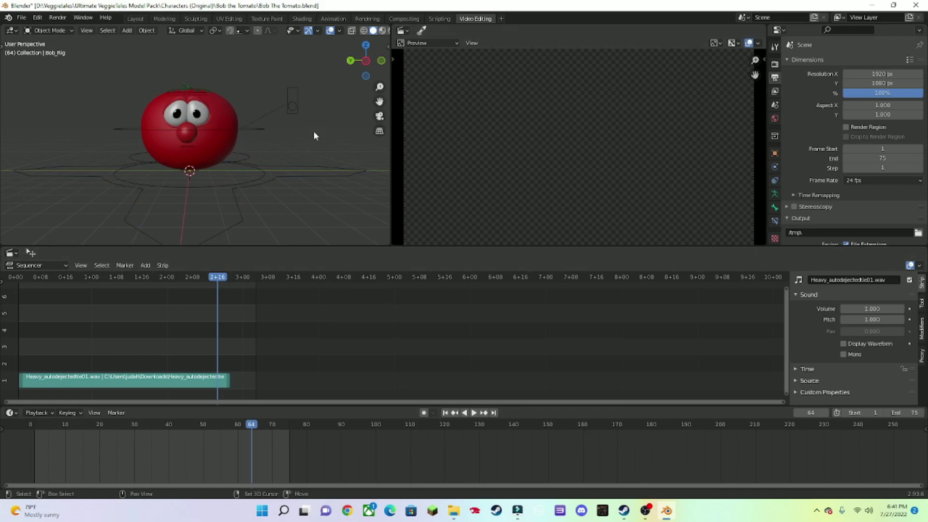
{"action": "key", "text": "shift+a"}
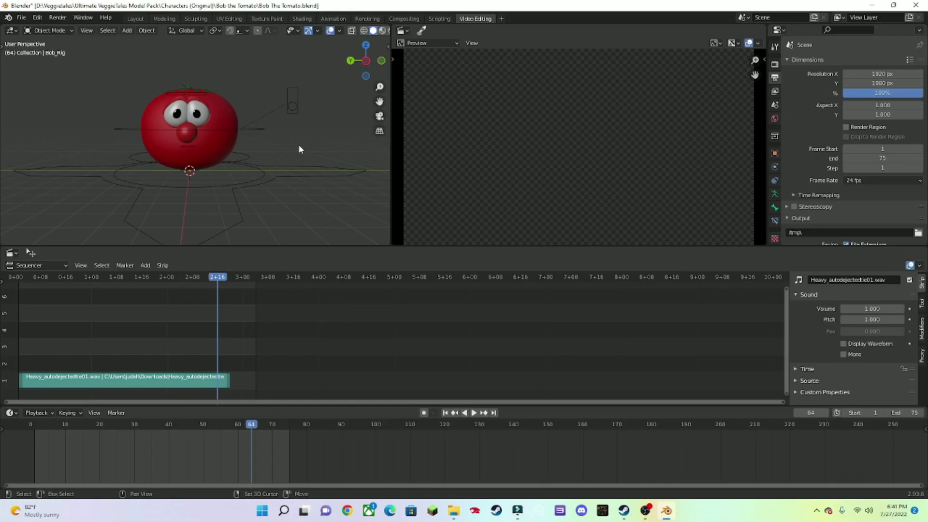
{"action": "key", "text": "shift+a"}
{"action": "left_click", "coordinate": [258, 287]}
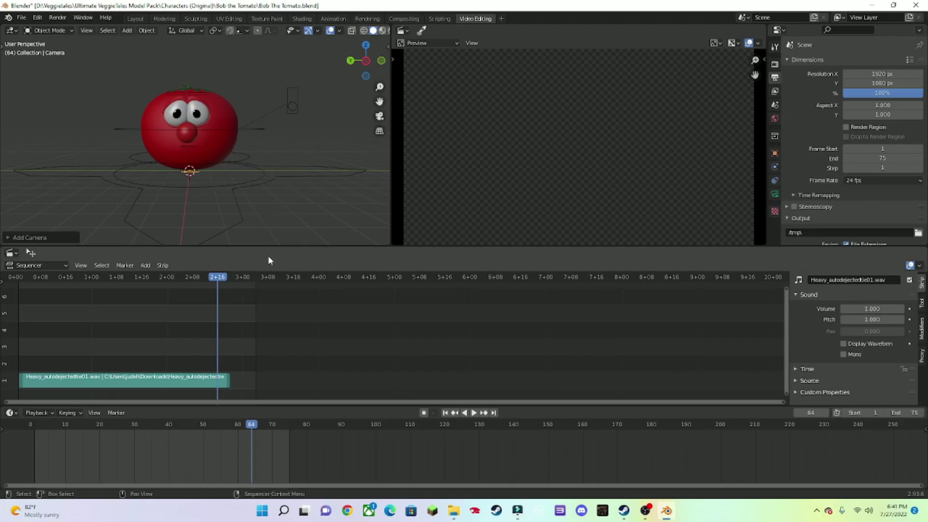
Look through the new camera, enable Camera to View in the view lock settings and hide the sidebar.
{"action": "left_click", "coordinate": [379, 119]}
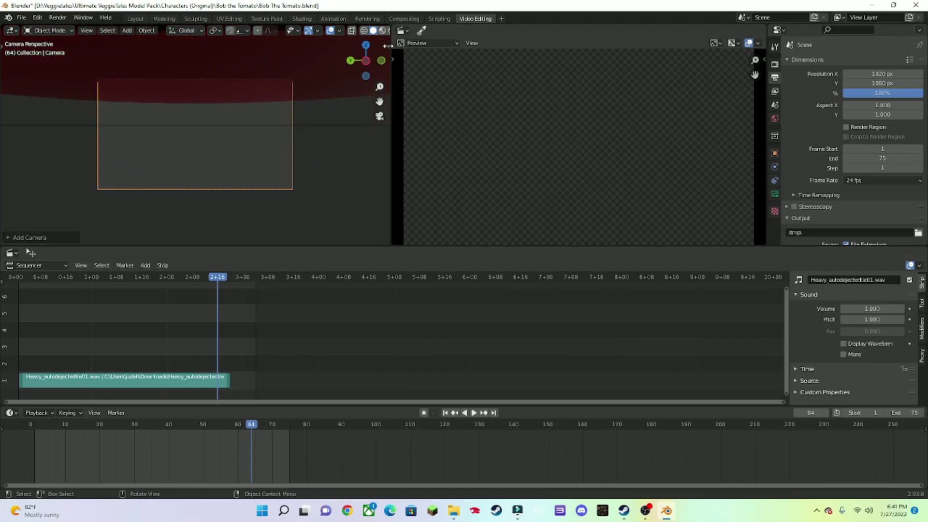
{"action": "key", "text": "n"}
{"action": "left_click", "coordinate": [329, 163]}
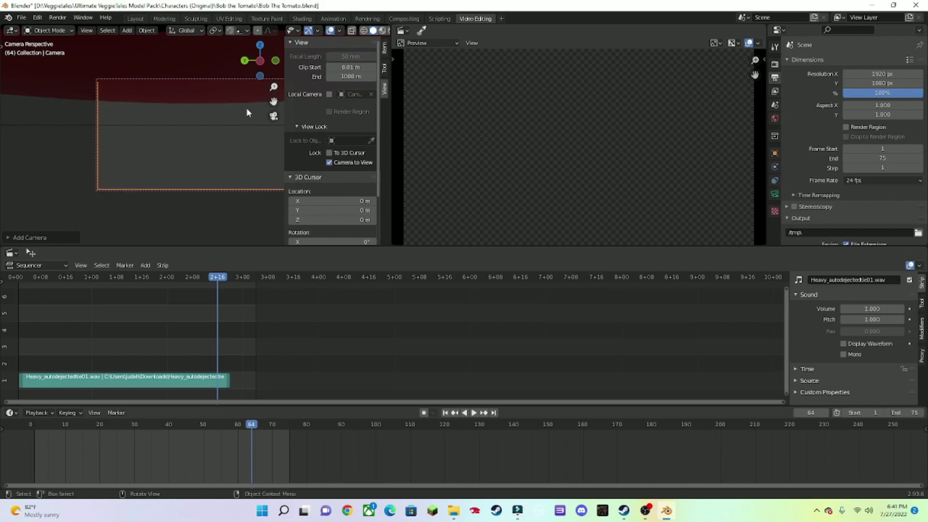
{"action": "left_click", "coordinate": [252, 140]}
{"action": "left_click_drag", "start_coordinate": [284, 139], "coordinate": [410, 141]}
Pull the camera back and adjust it so the whole tomato is centred in the camera frame.
{"action": "scroll", "coordinate": [311, 90], "scroll_direction": "down", "scroll_amount": 3}
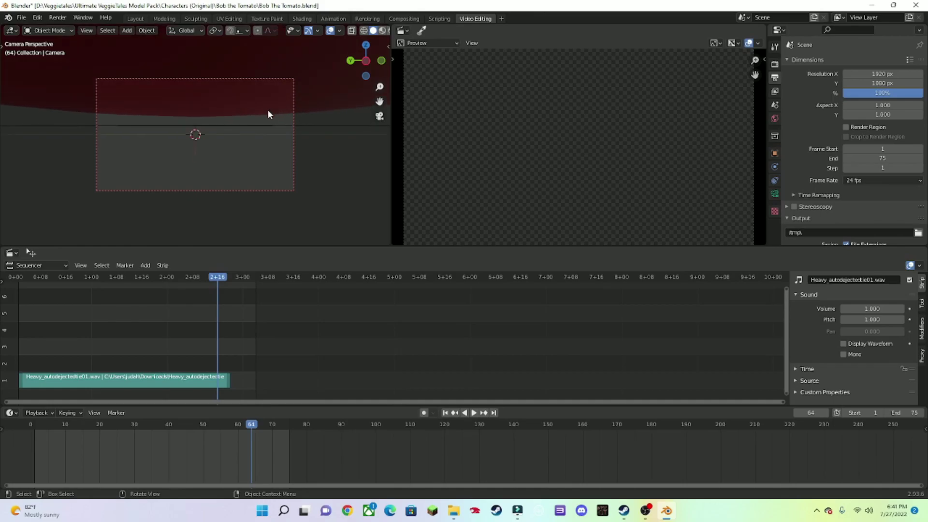
{"action": "scroll", "coordinate": [217, 177], "scroll_direction": "down", "scroll_amount": 10}
{"action": "scroll", "coordinate": [277, 156], "scroll_direction": "up", "scroll_amount": 3}
{"action": "scroll", "coordinate": [336, 136], "scroll_direction": "down", "scroll_amount": 3}
{"action": "mouse_move", "coordinate": [380, 101]}
{"action": "left_mouse_down"}
{"action": "mouse_move", "coordinate": [381, 130]}
{"action": "mouse_move", "coordinate": [381, 105]}
{"action": "left_mouse_up"}
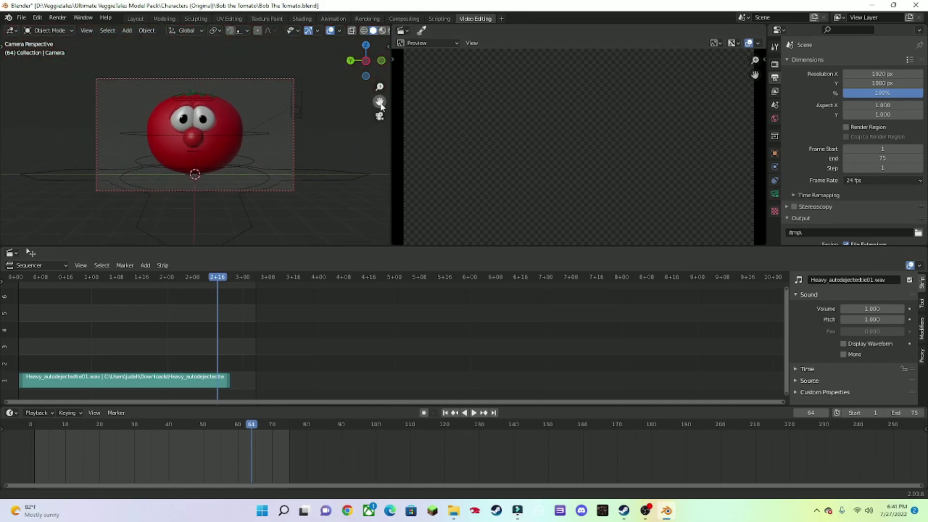
Turn off the Camera to View lock, hide the sidebar and widen the 3D viewport slightly.
{"action": "left_click", "coordinate": [392, 59]}
{"action": "left_click", "coordinate": [342, 164]}
{"action": "left_click_drag", "start_coordinate": [286, 145], "coordinate": [532, 146]}
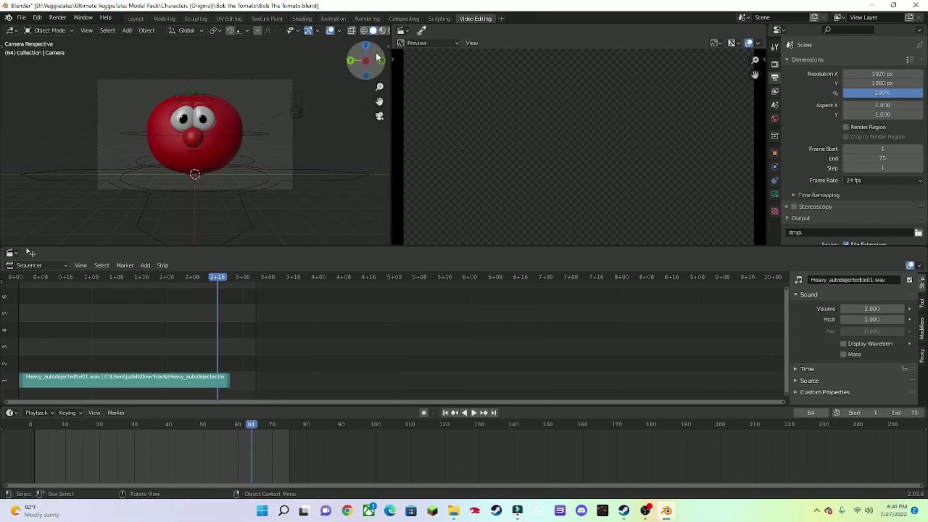
{"action": "left_click_drag", "start_coordinate": [391, 57], "coordinate": [410, 57]}
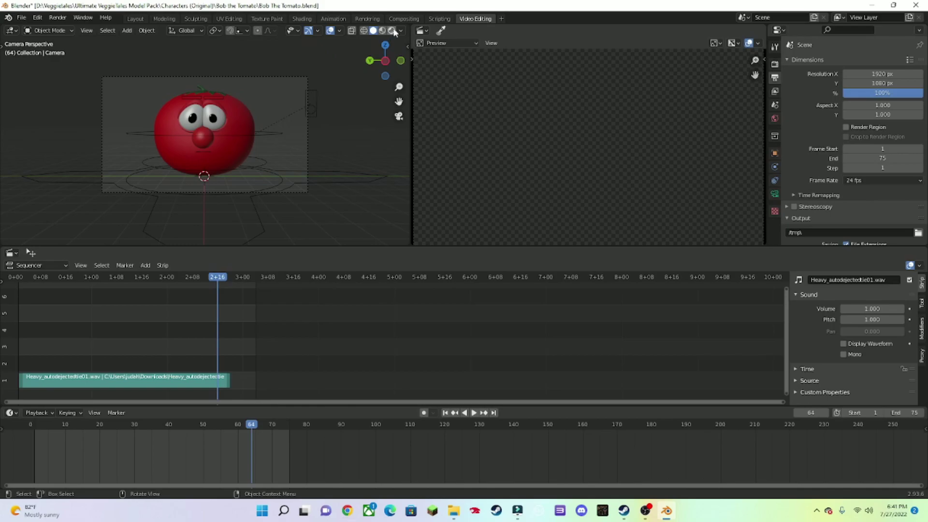
Switch the viewport to Rendered shading and append sun lighting from the Daytime scene's blend file to light the tomato.
{"action": "left_click", "coordinate": [392, 32]}
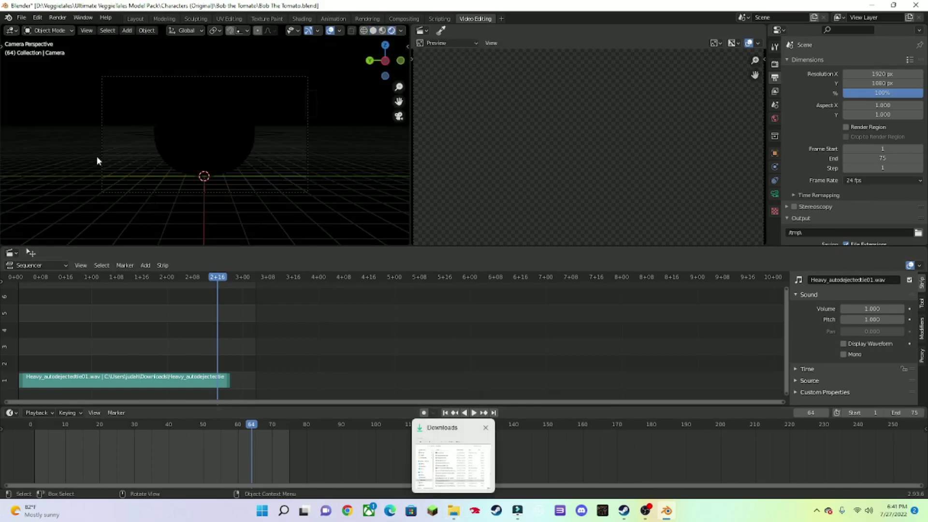
{"action": "left_click", "coordinate": [453, 511]}
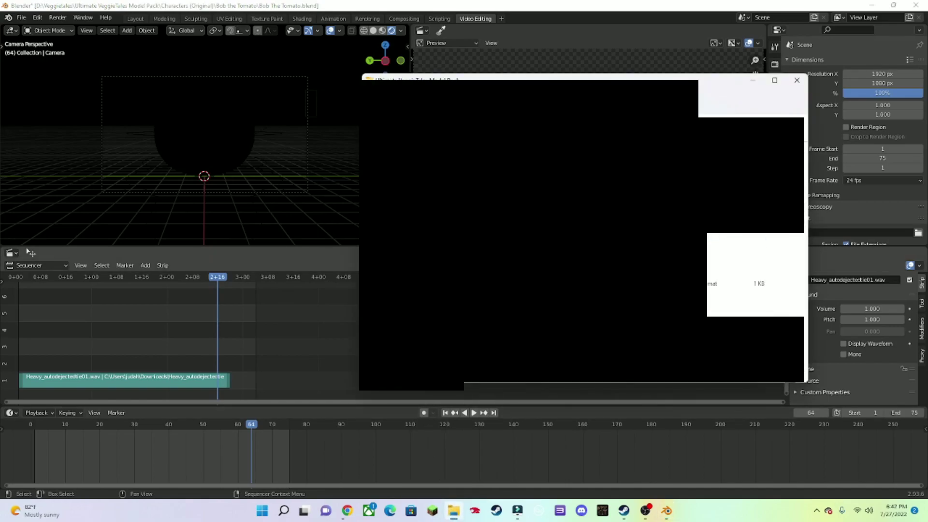
{"action": "left_click", "coordinate": [564, 226]}
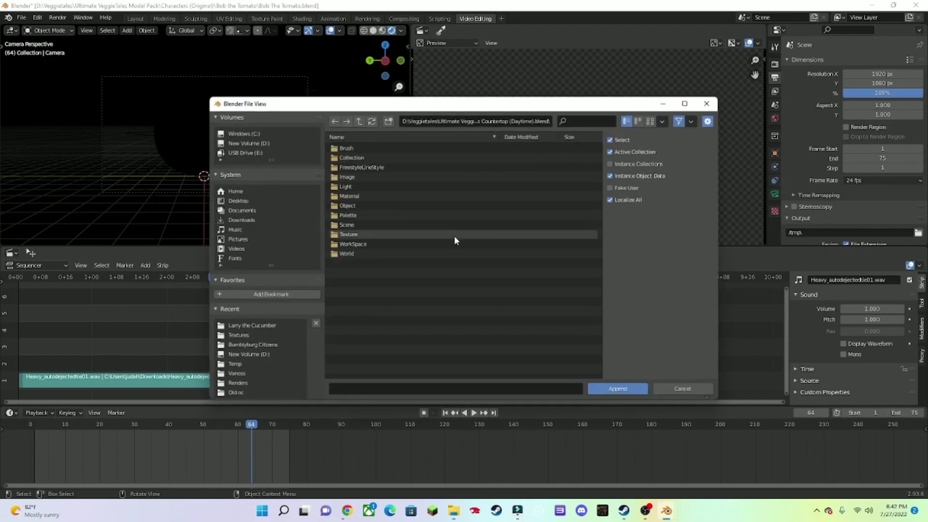
{"action": "double_click", "coordinate": [453, 236]}
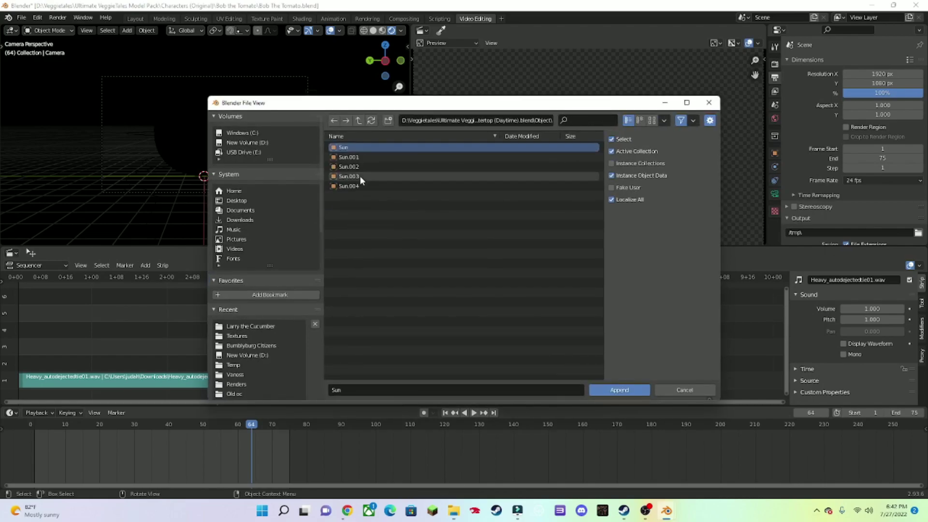
{"action": "double_click", "coordinate": [359, 176]}
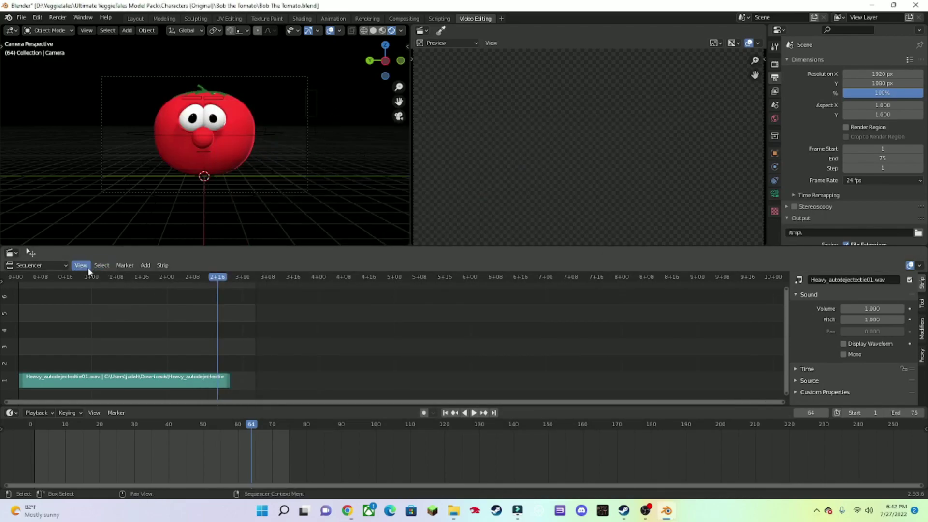
Move the playhead back to frame 1 and briefly play the scene.
{"action": "left_click_drag", "start_coordinate": [69, 279], "coordinate": [20, 282]}
{"action": "key", "text": "space"}
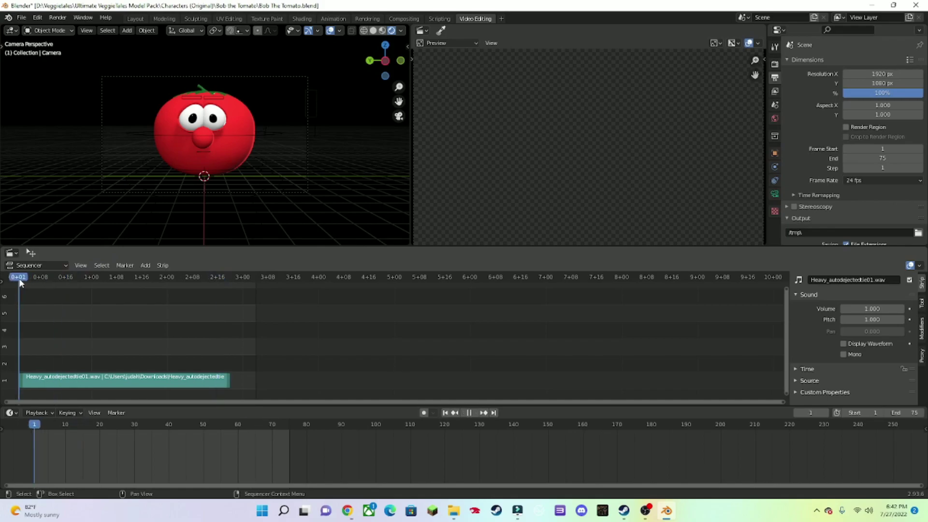
{"action": "key", "text": "space"}
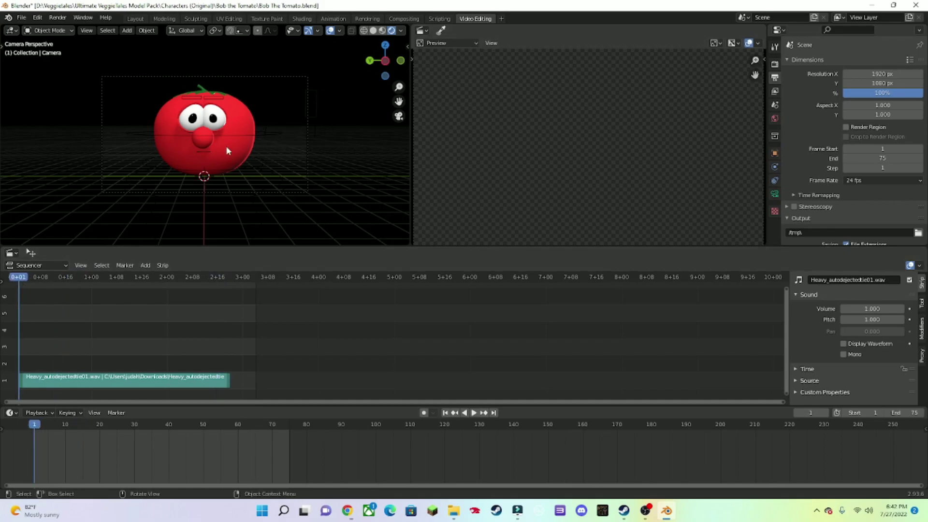
Select Bob_Rig and switch it to Pose Mode.
{"action": "scroll", "coordinate": [285, 139], "scroll_direction": "up", "scroll_amount": 2}
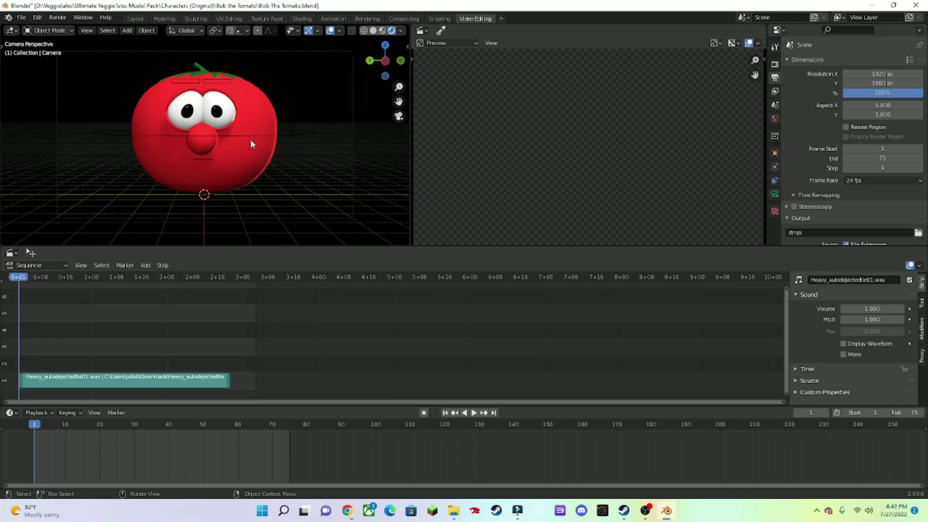
{"action": "left_click", "coordinate": [258, 136]}
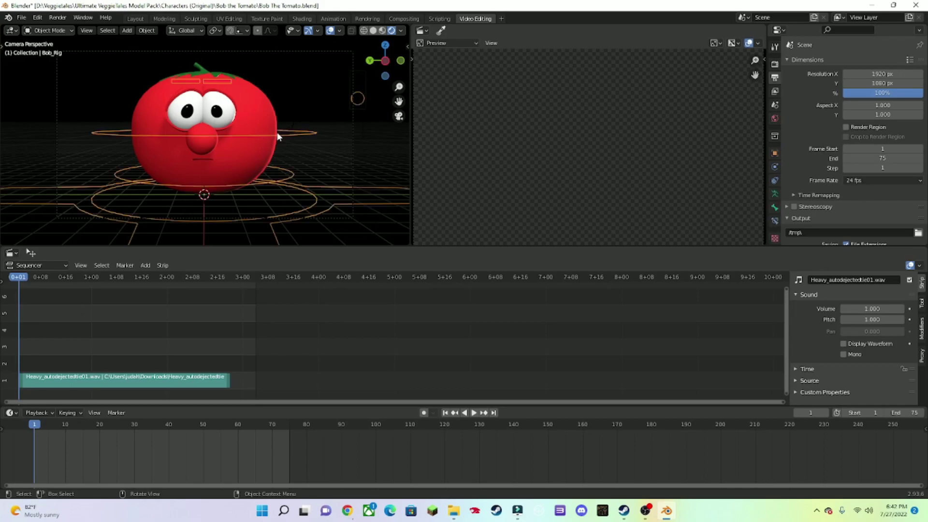
{"action": "left_click", "coordinate": [49, 30]}
{"action": "left_click", "coordinate": [46, 60]}
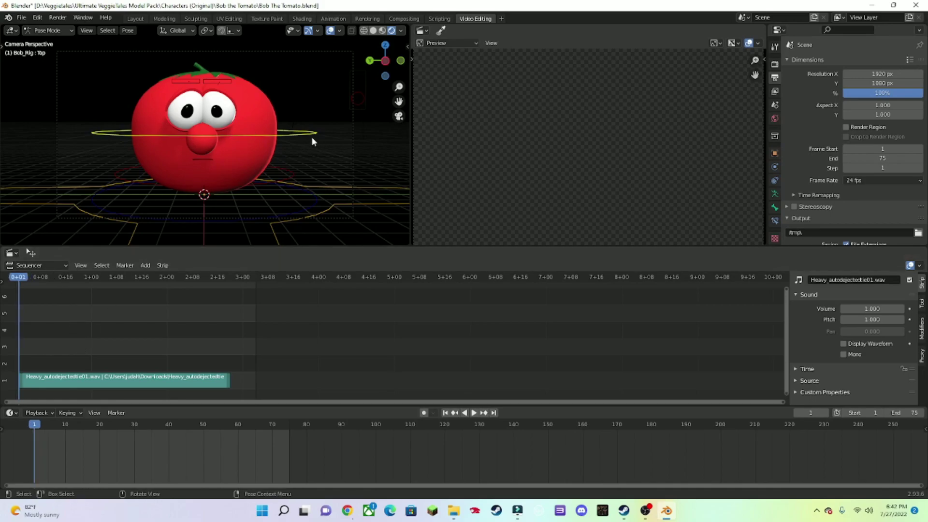
{"action": "key", "text": "r"}
{"action": "key", "text": "r"}
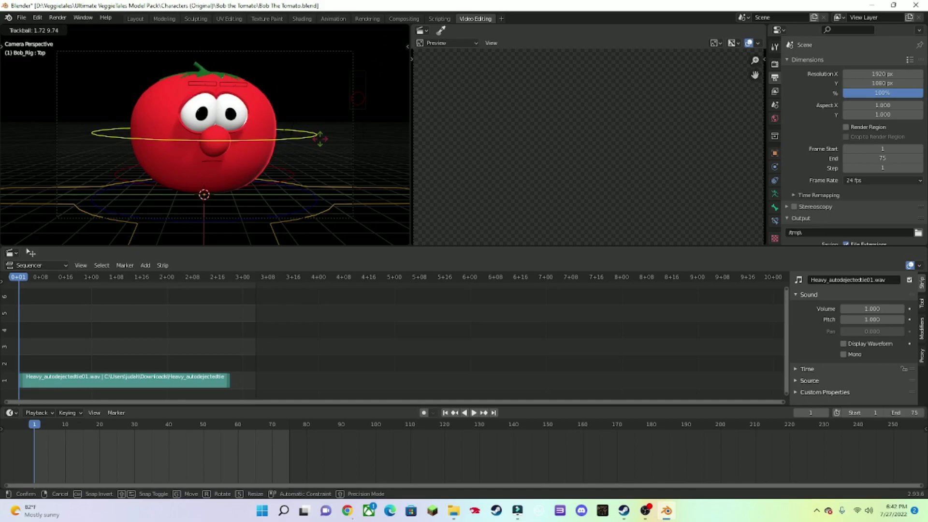
{"action": "right_click", "coordinate": [317, 139]}
Play the audio from frame 1 to check how the clip sounds.
{"action": "left_click_drag", "start_coordinate": [19, 280], "coordinate": [19, 332]}
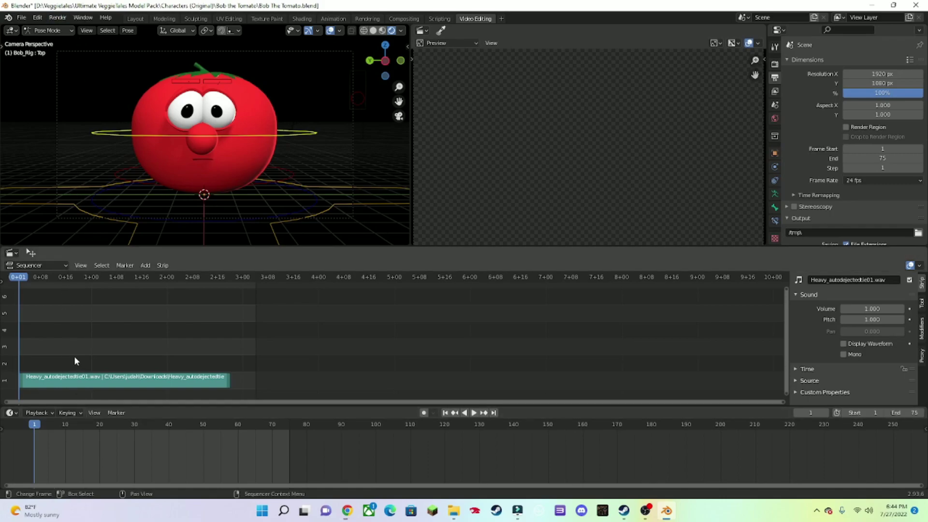
{"action": "key", "text": "space"}
{"action": "left_click_drag", "start_coordinate": [20, 279], "coordinate": [20, 331]}
{"action": "key", "text": "space"}
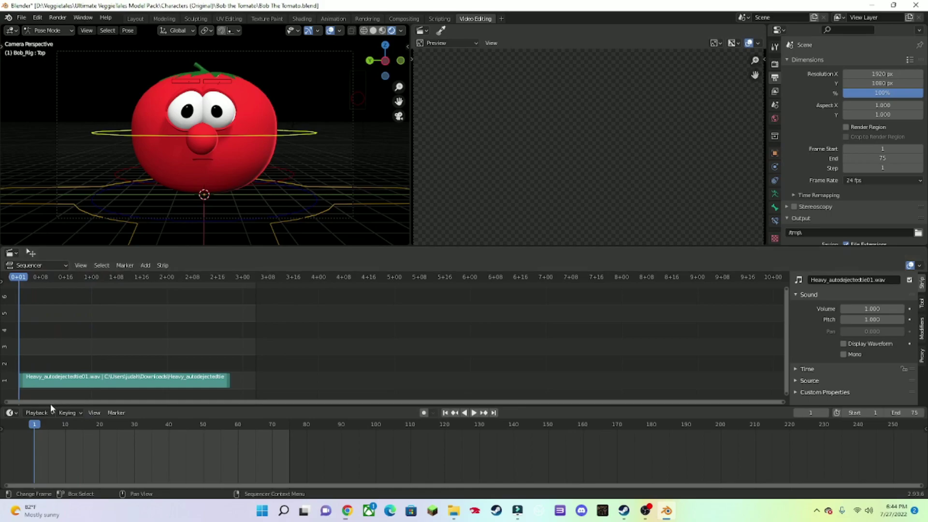
Set the playback sync to Sync to Audio and enable audio scrubbing.
{"action": "left_click", "coordinate": [36, 413]}
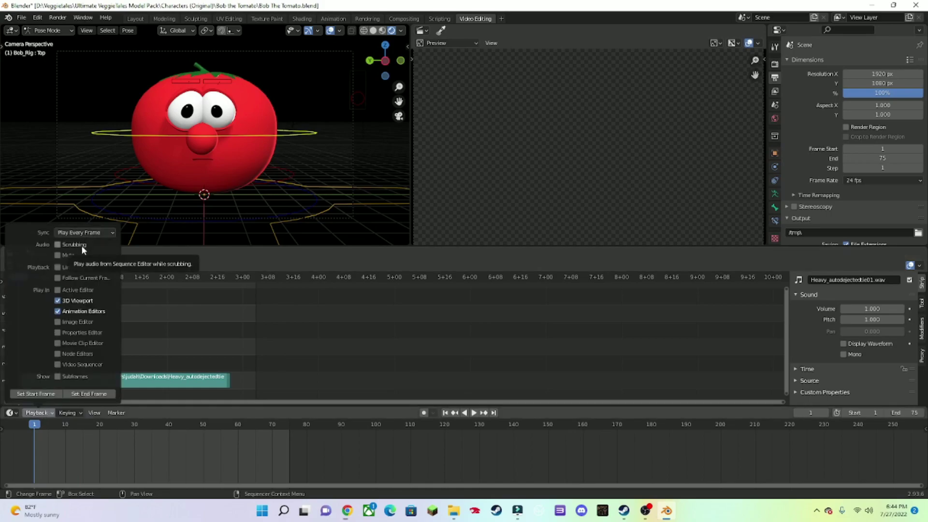
{"action": "left_click", "coordinate": [83, 233]}
{"action": "left_click", "coordinate": [89, 265]}
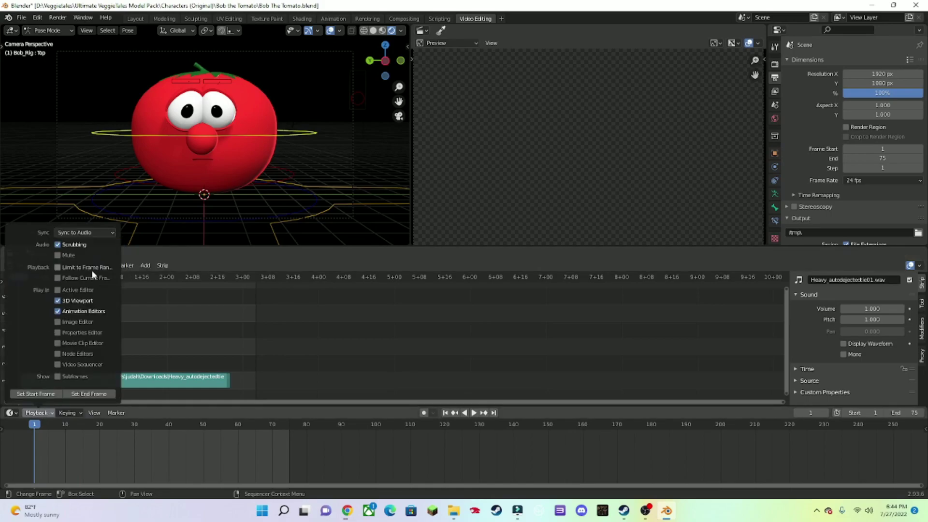
Scrub the playhead across the sound strip to listen to the line, ending at frame 1.
{"action": "left_click_drag", "start_coordinate": [21, 280], "coordinate": [120, 277]}
{"action": "mouse_move", "coordinate": [90, 306]}
{"action": "left_mouse_down"}
{"action": "mouse_move", "coordinate": [155, 311]}
{"action": "mouse_move", "coordinate": [151, 321]}
{"action": "mouse_move", "coordinate": [95, 316]}
{"action": "mouse_move", "coordinate": [85, 298]}
{"action": "mouse_move", "coordinate": [134, 284]}
{"action": "mouse_move", "coordinate": [110, 301]}
{"action": "mouse_move", "coordinate": [129, 286]}
{"action": "mouse_move", "coordinate": [110, 290]}
{"action": "mouse_move", "coordinate": [190, 285]}
{"action": "mouse_move", "coordinate": [80, 294]}
{"action": "left_mouse_up"}
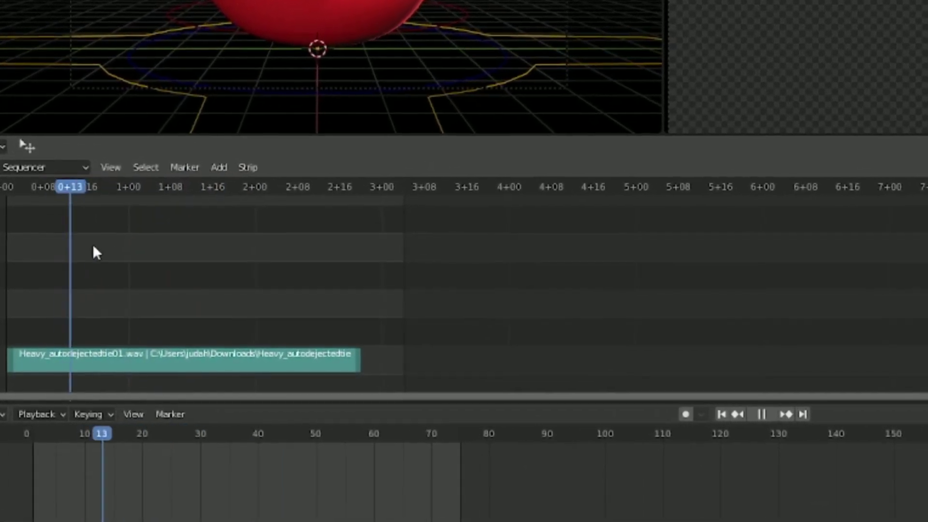
{"action": "left_click_drag", "start_coordinate": [95, 251], "coordinate": [306, 239]}
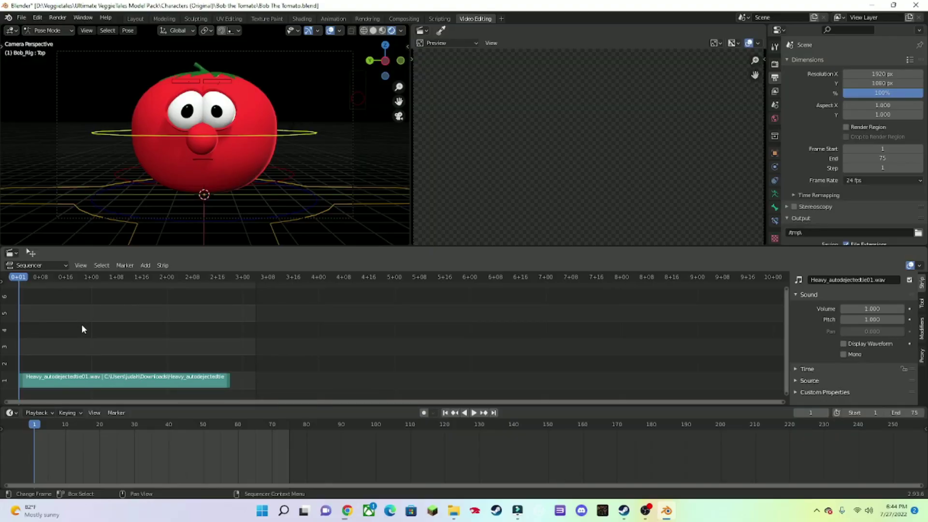
Switch the viewport to Solid shading and try trackball-rotating Bob's Top control in different directions.
{"action": "left_click", "coordinate": [373, 30]}
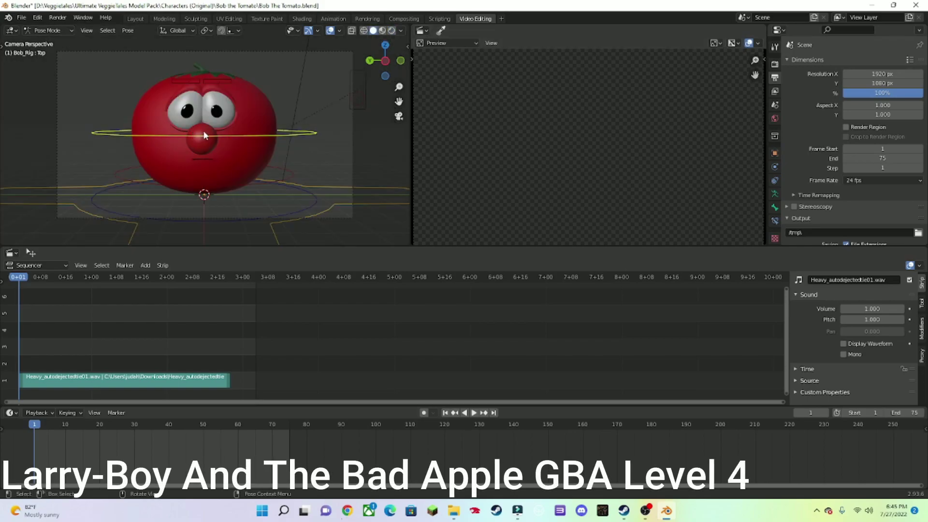
{"action": "key", "text": "r"}
{"action": "key", "text": "r"}
{"action": "right_click", "coordinate": [213, 136]}
{"action": "key", "text": "r"}
{"action": "key", "text": "r"}
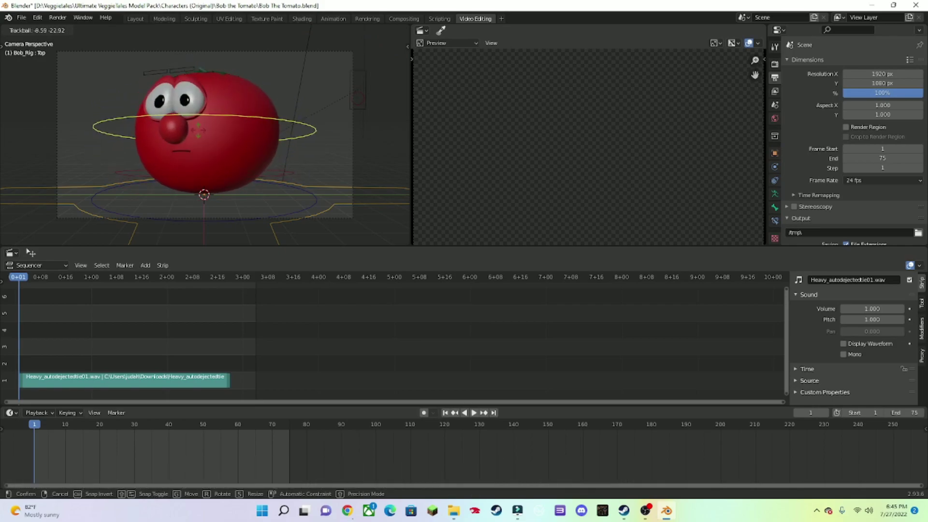
{"action": "right_click", "coordinate": [186, 121]}
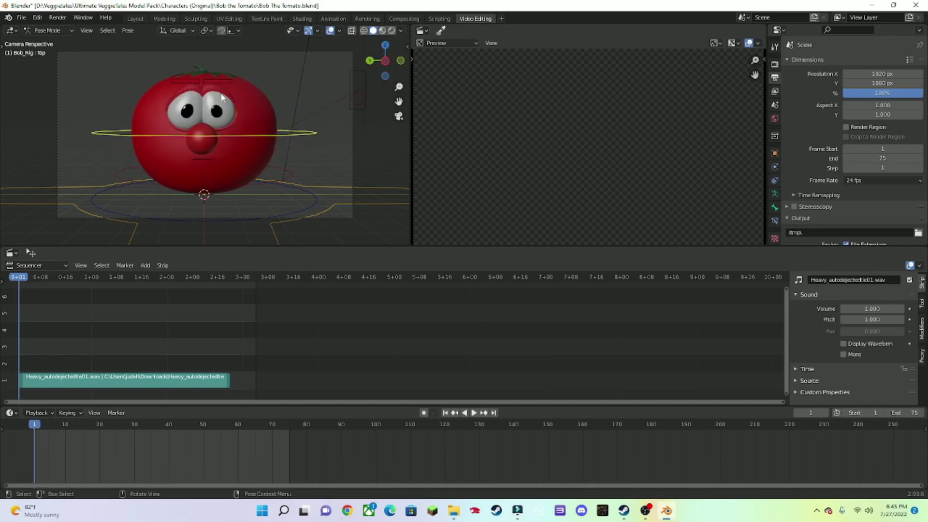
Insert a keyframe for Bob's Top control at frame 1 and step the playhead to frame 3.
{"action": "right_click", "coordinate": [194, 137]}
{"action": "left_click", "coordinate": [193, 136]}
{"action": "left_click", "coordinate": [148, 181]}
{"action": "key", "text": "Right"}
{"action": "key", "text": "Right"}
{"action": "key", "text": "Right"}
{"action": "key", "text": "Right"}
{"action": "key", "text": "Right"}
{"action": "key", "text": "Left"}
{"action": "key", "text": "Left"}
{"action": "key", "text": "Left"}
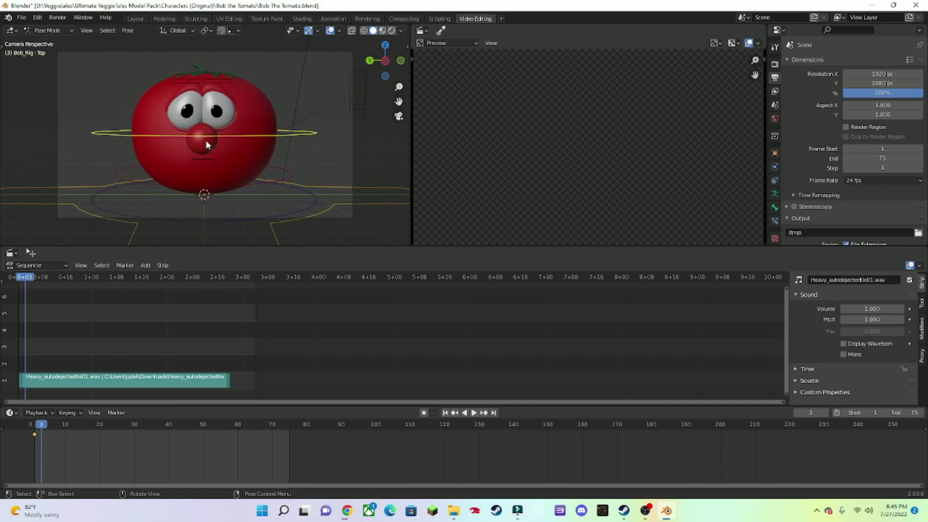
Adjust Bob's Top control and keyframe its poses in the opening frames, playing the motion back to check it.
{"action": "left_click", "coordinate": [14, 85]}
{"action": "left_click_drag", "start_coordinate": [204, 112], "coordinate": [204, 120]}
{"action": "key", "text": "i"}
{"action": "left_click", "coordinate": [199, 123]}
{"action": "left_click_drag", "start_coordinate": [55, 435], "coordinate": [36, 434]}
{"action": "key", "text": "space"}
Replay the opening from the first frame to check Bob's motion against the audio.
{"action": "key", "text": "space"}
{"action": "key", "text": "i"}
{"action": "left_click", "coordinate": [207, 111]}
{"action": "key", "text": "space"}
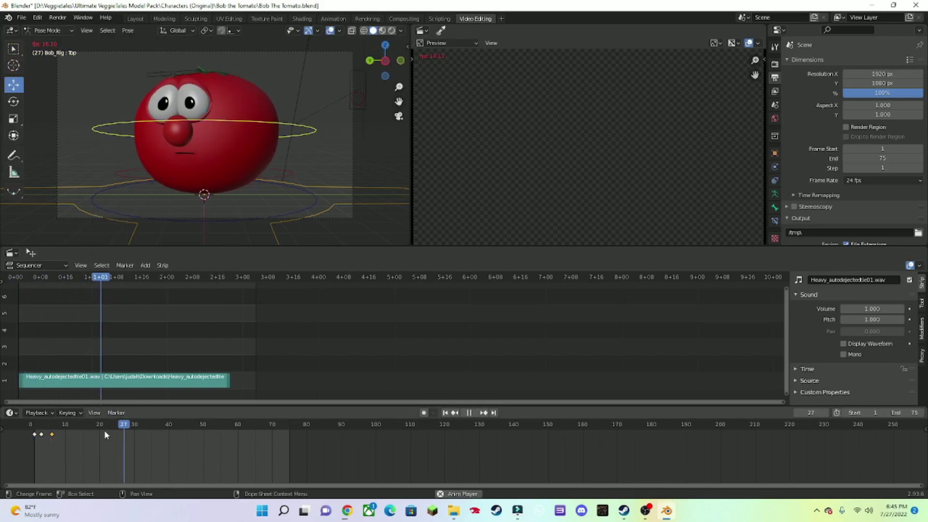
{"action": "key", "text": "space"}
{"action": "left_click", "coordinate": [34, 426]}
Replay from about frame 26, step back two frames and insert a keyframe for the Top control.
{"action": "key", "text": "space"}
{"action": "left_click_drag", "start_coordinate": [64, 434], "coordinate": [83, 434]}
{"action": "key", "text": "space"}
{"action": "key", "text": "space"}
At about frame 28, keyframe Bob's Top control, trackball-rotate it and keyframe the new pose.
{"action": "left_click", "coordinate": [127, 424]}
{"action": "key", "text": "i"}
{"action": "key", "text": "i"}
{"action": "key", "text": "r"}
{"action": "key", "text": "r"}
{"action": "left_click", "coordinate": [205, 140]}
{"action": "key", "text": "i"}
{"action": "left_click", "coordinate": [121, 426]}
{"action": "key", "text": "space"}
{"action": "key", "text": "space"}
{"action": "key", "text": "Left"}
{"action": "key", "text": "Left"}
Step three frames ahead, nudge the Top control slightly up and back down, and keyframe each pose.
{"action": "key", "text": "i"}
{"action": "key", "text": "Right"}
{"action": "key", "text": "Right"}
{"action": "key", "text": "Right"}
{"action": "left_click_drag", "start_coordinate": [203, 133], "coordinate": [203, 127]}
{"action": "key", "text": "i"}
{"action": "left_click_drag", "start_coordinate": [204, 127], "coordinate": [204, 131]}
{"action": "key", "text": "i"}
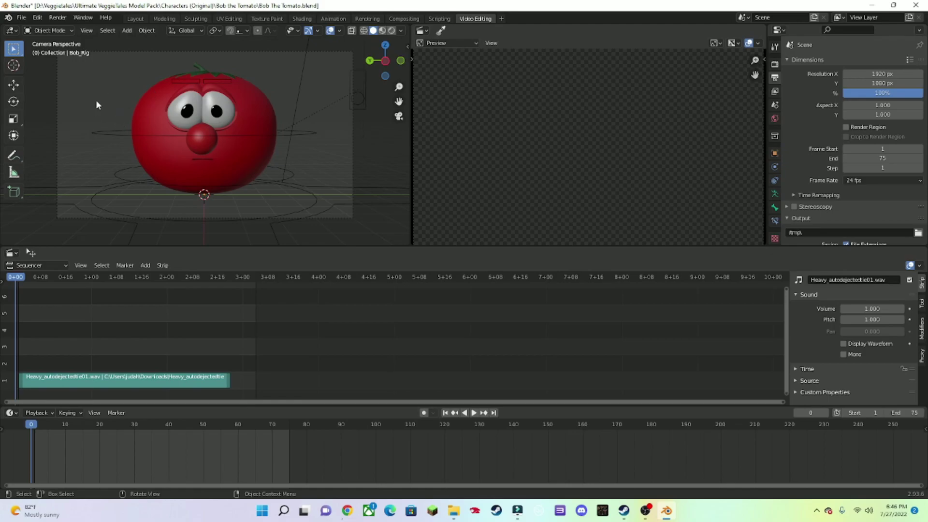
Play through Bob's finished body animation and return the playhead to frame 0.
{"action": "key", "text": "space"}
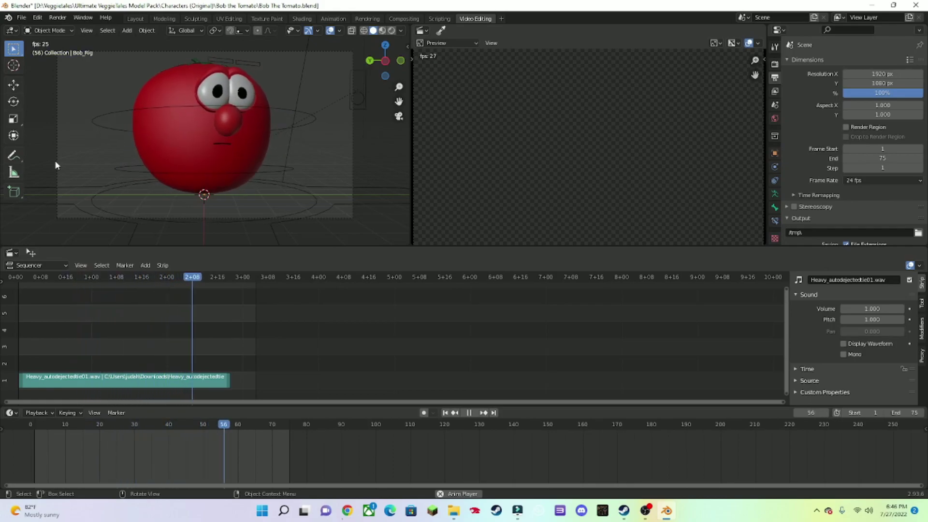
{"action": "key", "text": "space"}
{"action": "left_click_drag", "start_coordinate": [240, 276], "coordinate": [15, 277]}
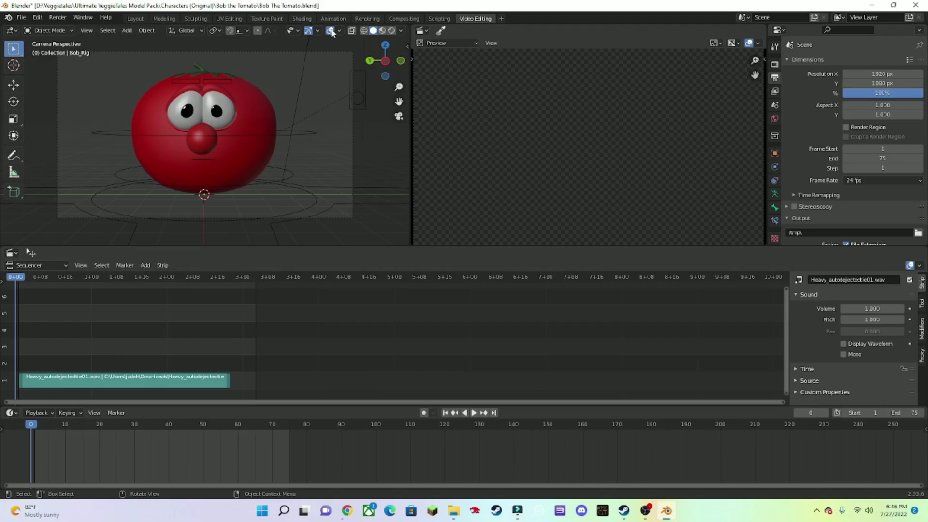
Review the animation with viewport overlays hidden, restore the overlays and return to frame 1.
{"action": "left_click", "coordinate": [309, 30]}
{"action": "left_click", "coordinate": [330, 30]}
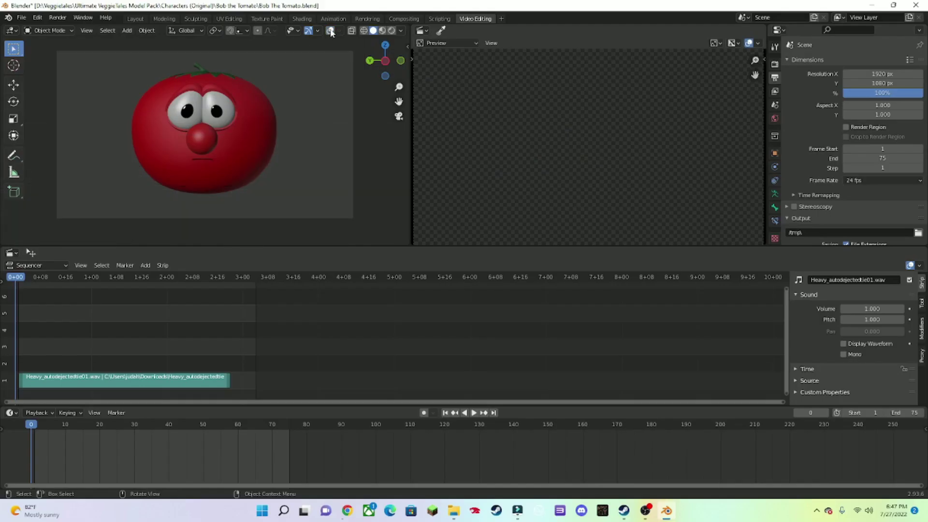
{"action": "left_click", "coordinate": [331, 31]}
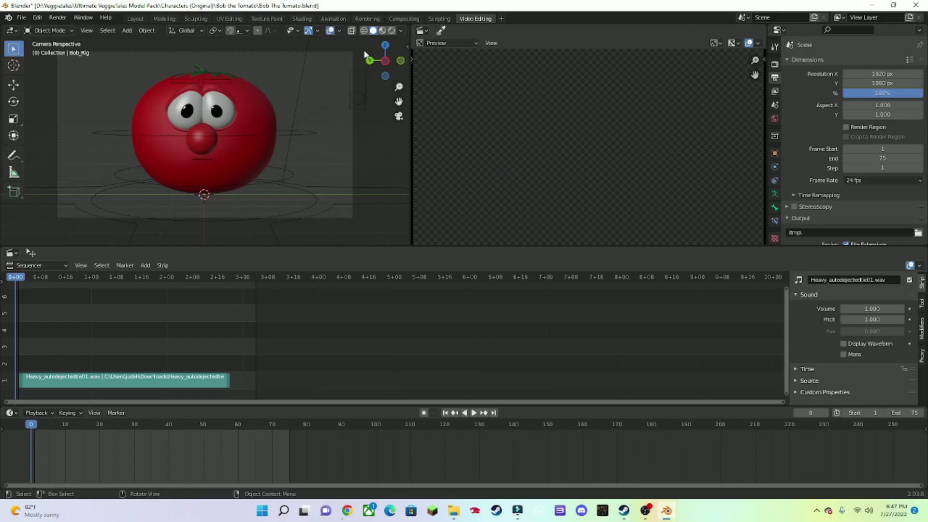
{"action": "left_click", "coordinate": [330, 32]}
{"action": "key", "text": "space"}
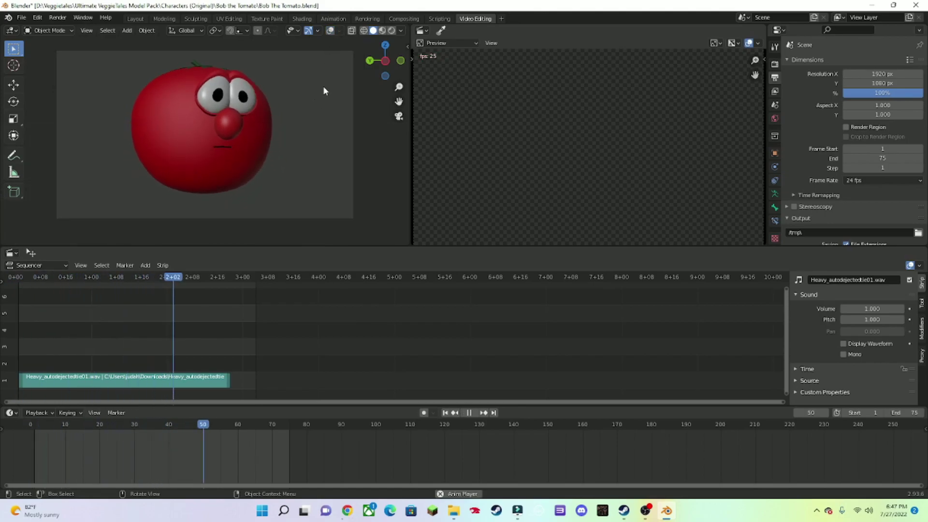
{"action": "key", "text": "space"}
{"action": "left_click", "coordinate": [331, 31]}
{"action": "key", "text": "shift+Left"}
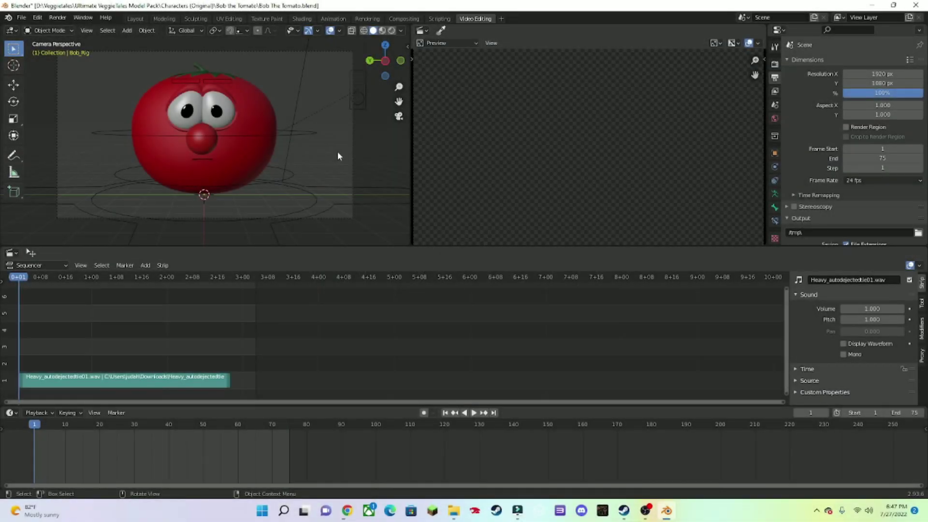
In the Layout workspace, search the outliner for "mouth", unhide Bob Mouth and select it.
{"action": "scroll", "coordinate": [234, 120], "scroll_direction": "up", "scroll_amount": 3}
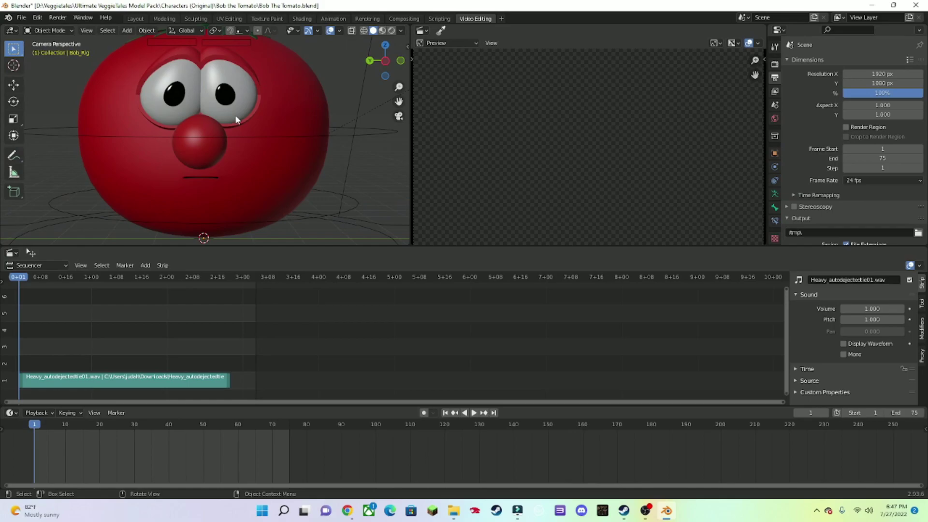
{"action": "scroll", "coordinate": [235, 114], "scroll_direction": "down", "scroll_amount": 2}
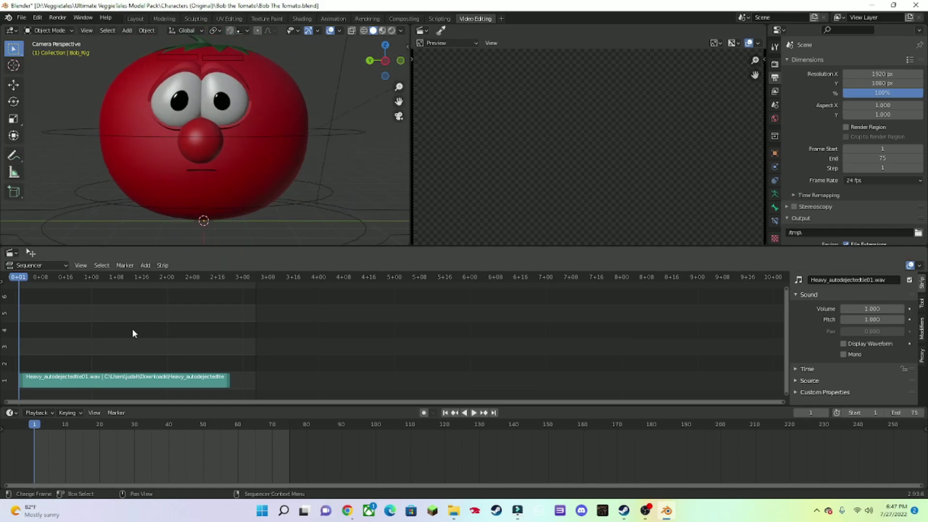
{"action": "key", "text": "ctrl+Page_Down"}
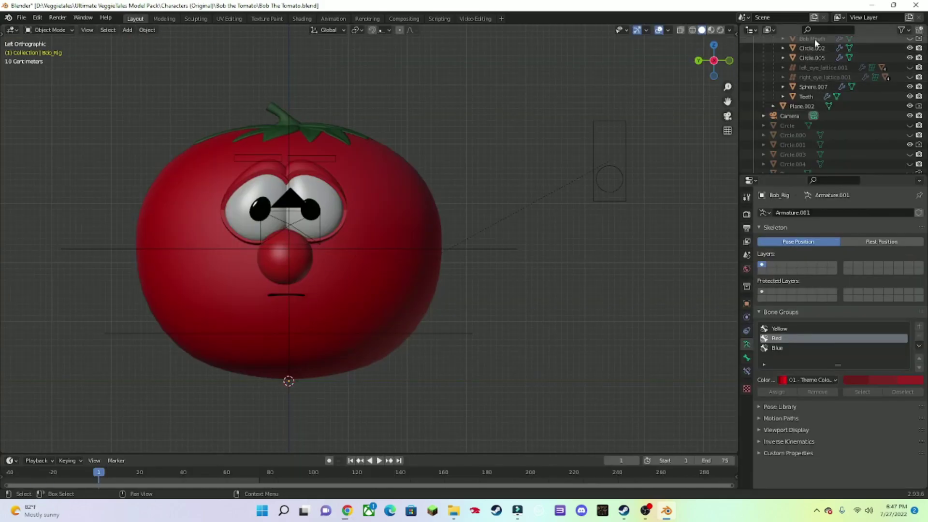
{"action": "left_click", "coordinate": [823, 28]}
{"action": "type", "text": "mot"}
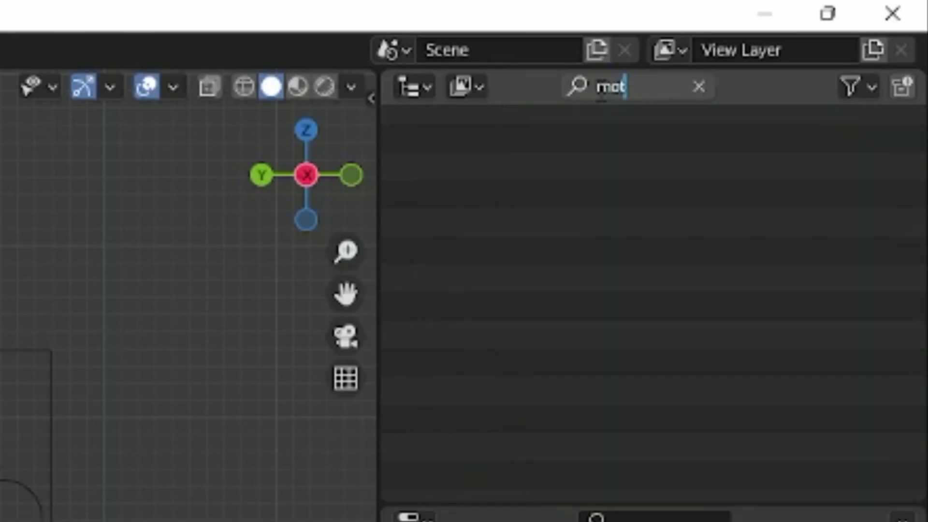
{"action": "type", "text": "h"}
{"action": "key", "text": "BackSpace"}
{"action": "key", "text": "BackSpace"}
{"action": "type", "text": "uth"}
{"action": "key", "text": "Return"}
{"action": "left_click", "coordinate": [876, 232]}
{"action": "left_click", "coordinate": [299, 294]}
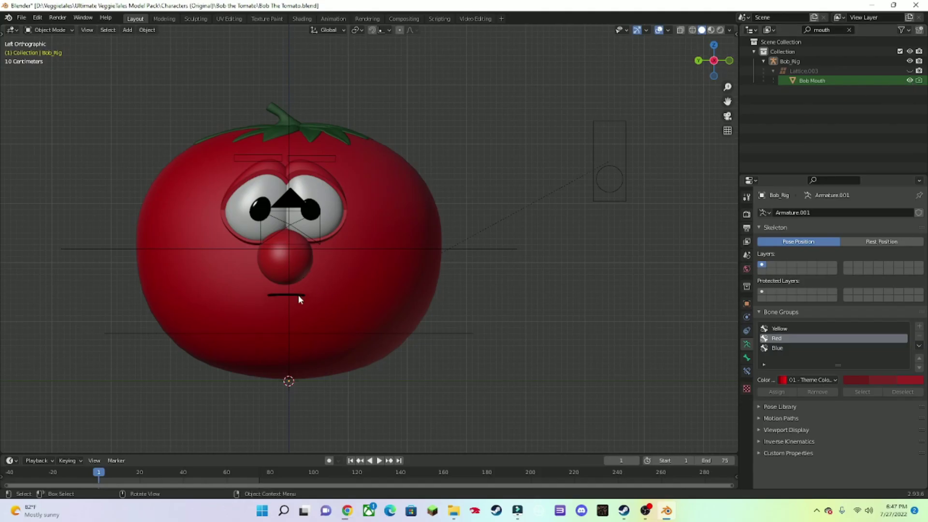
Return to the Video Editing workspace and display the shape keys of Bob Mouth.
{"action": "left_click", "coordinate": [477, 20]}
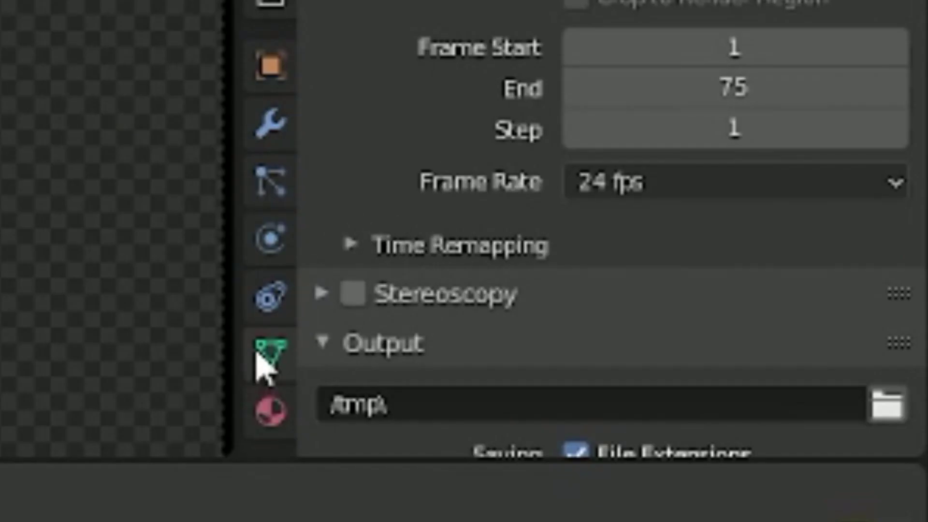
{"action": "left_click", "coordinate": [263, 358]}
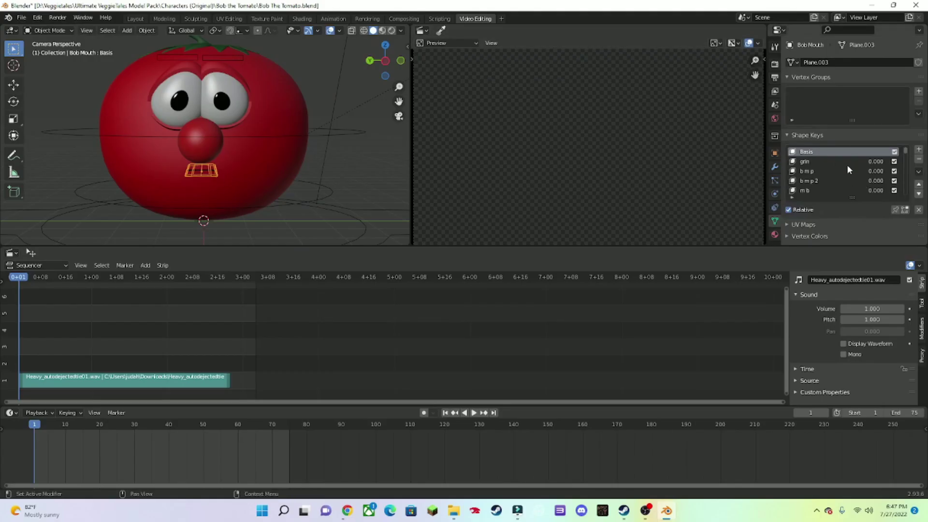
{"action": "scroll", "coordinate": [851, 172], "scroll_direction": "down", "scroll_amount": 4}
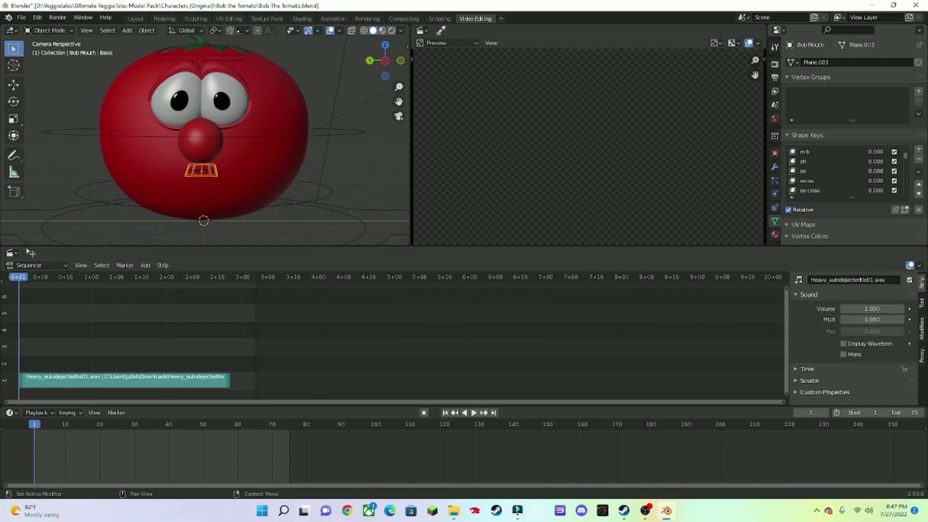
Set the mouth's grin shape key to 1.000 and select the tomato's body mesh.
{"action": "left_click_drag", "start_coordinate": [868, 171], "coordinate": [891, 161]}
{"action": "scroll", "coordinate": [869, 174], "scroll_direction": "up", "scroll_amount": 4}
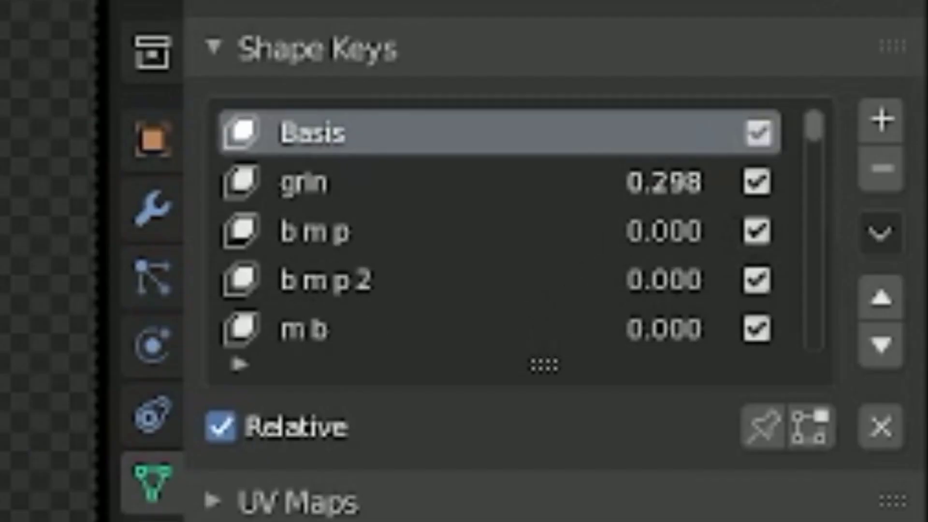
{"action": "left_click_drag", "start_coordinate": [664, 182], "coordinate": [701, 182]}
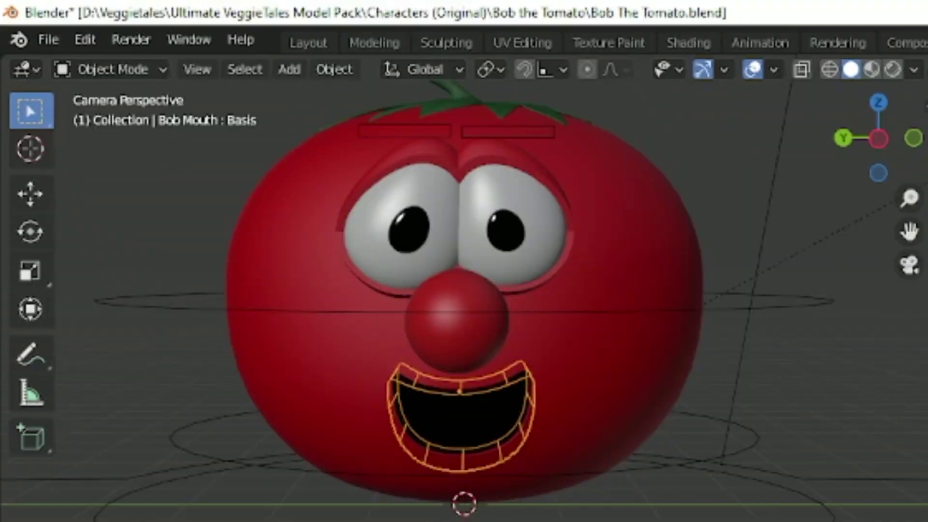
{"action": "left_click", "coordinate": [589, 417]}
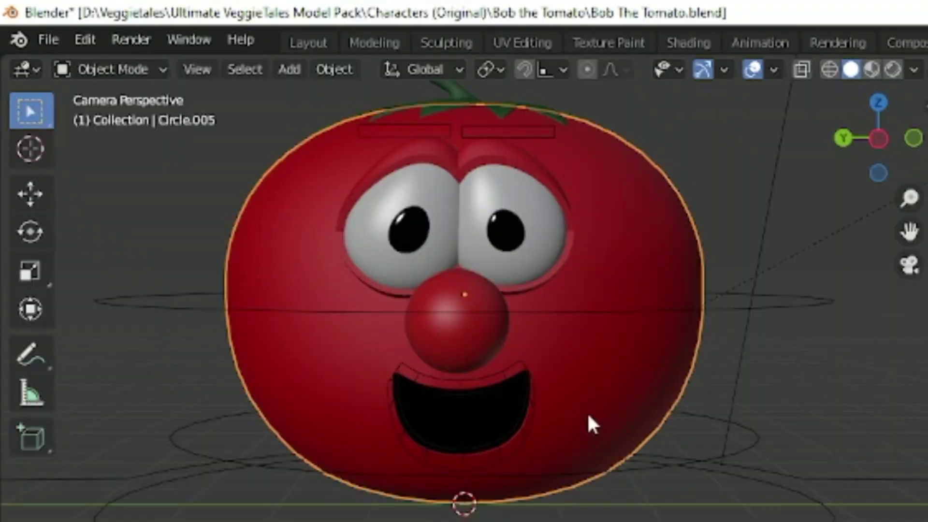
Undo the grin shape key change and leave Bob Mouth selected.
{"action": "left_click", "coordinate": [437, 390]}
{"action": "key", "text": "ctrl+z"}
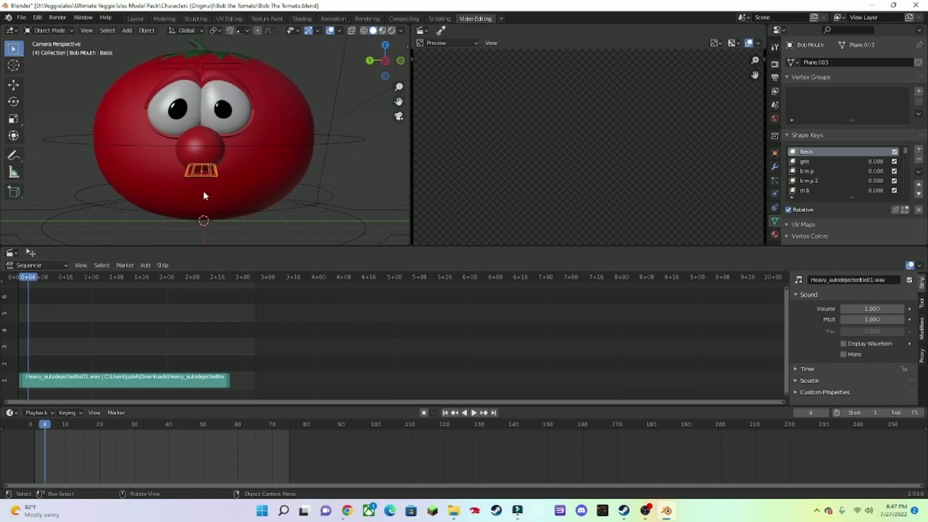
Keyframe the mouth's oo ou shape key at frames 1, 4 and 7, starting at 0.000 on frame 1.
{"action": "scroll", "coordinate": [878, 180], "scroll_direction": "down", "scroll_amount": 4}
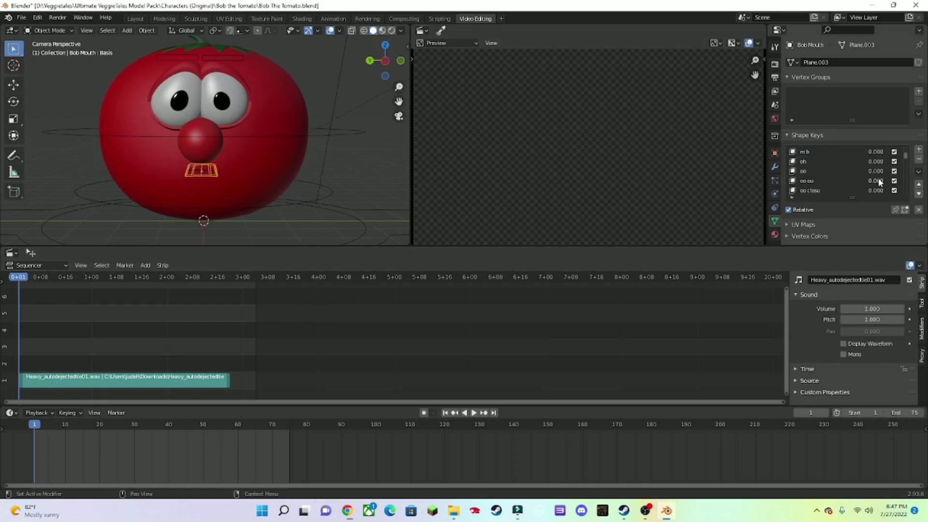
{"action": "right_click", "coordinate": [877, 178]}
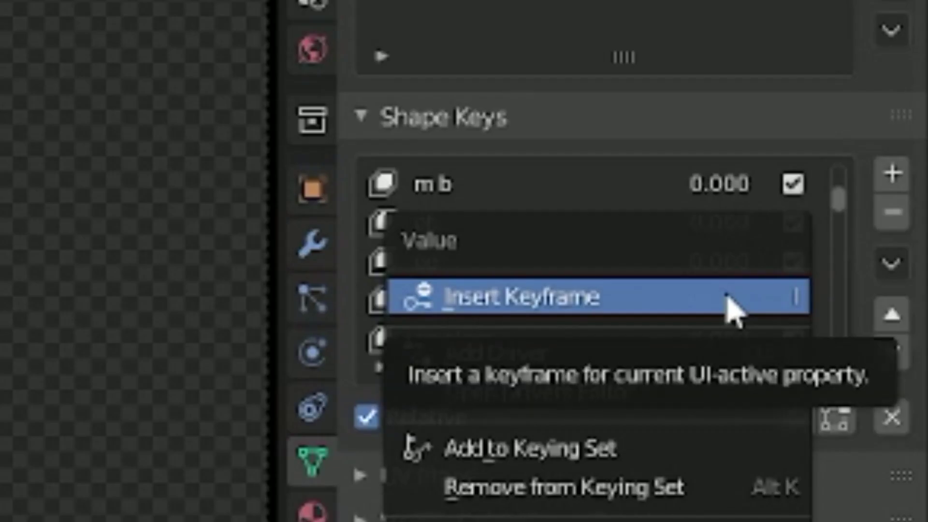
{"action": "left_click", "coordinate": [728, 304]}
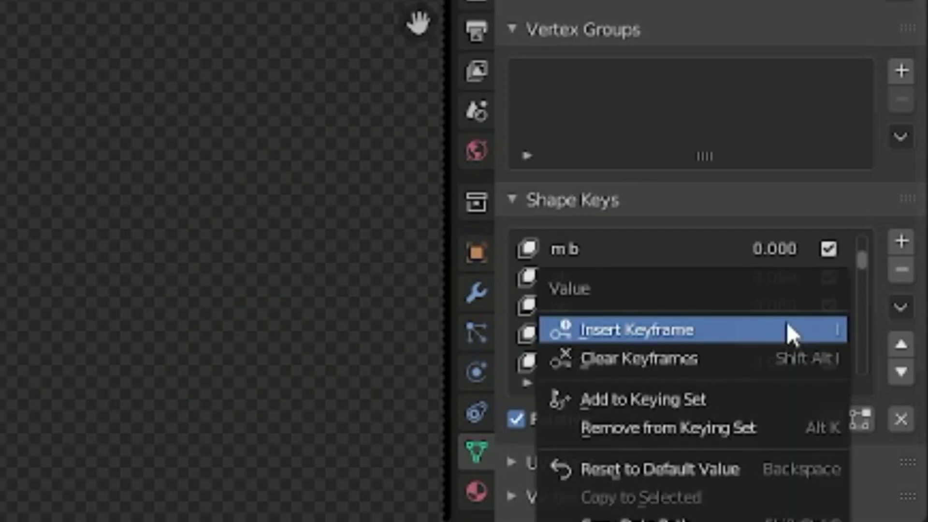
{"action": "left_click", "coordinate": [791, 332]}
{"action": "key", "text": "Right"}
{"action": "key", "text": "Right"}
{"action": "key", "text": "Right"}
{"action": "right_click", "coordinate": [882, 182]}
{"action": "left_click", "coordinate": [882, 181]}
{"action": "key", "text": "Left"}
{"action": "key", "text": "Left"}
{"action": "key", "text": "Left"}
{"action": "key", "text": "Left"}
{"action": "key", "text": "Left"}
{"action": "key", "text": "Left"}
Play back the mouth animation from the start of the timeline to check the oo ou movement.
{"action": "key", "text": "space"}
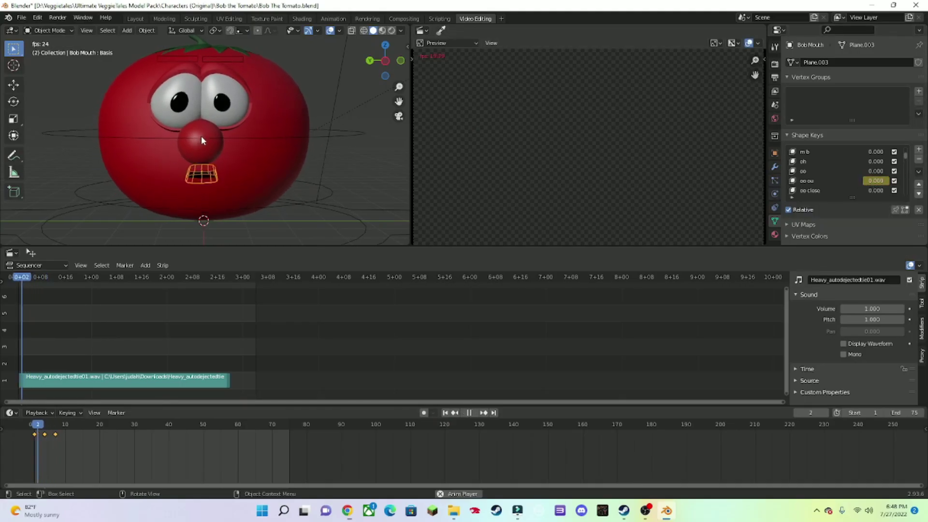
{"action": "key", "text": "space"}
{"action": "left_click_drag", "start_coordinate": [41, 423], "coordinate": [26, 423]}
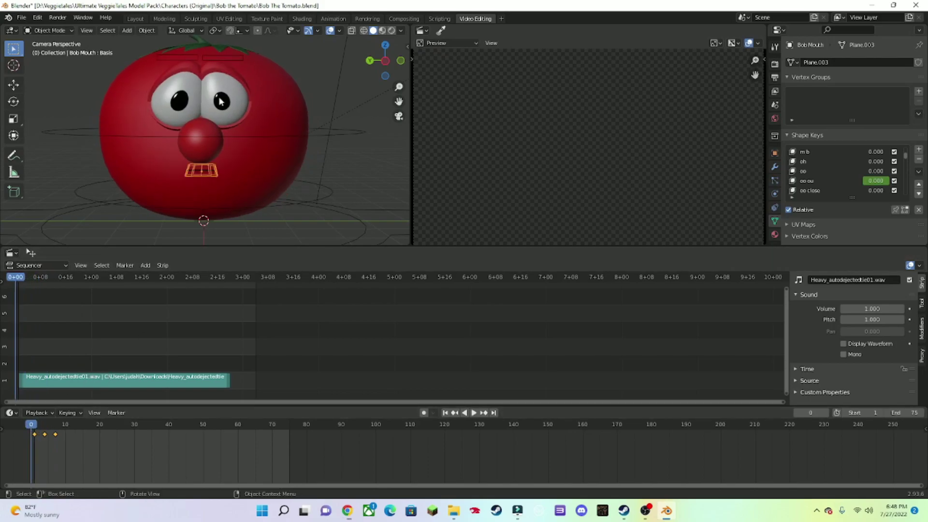
{"action": "key", "text": "space"}
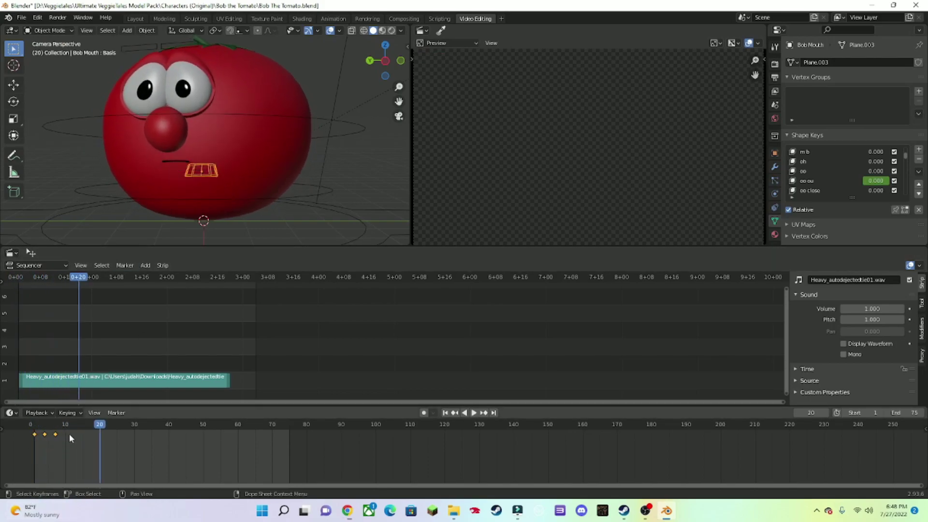
Delete the mouth's oo ou keyframes from the timeline and return to frame 1.
{"action": "right_click", "coordinate": [36, 442]}
{"action": "left_click", "coordinate": [39, 464]}
{"action": "key", "text": "shift+Left"}
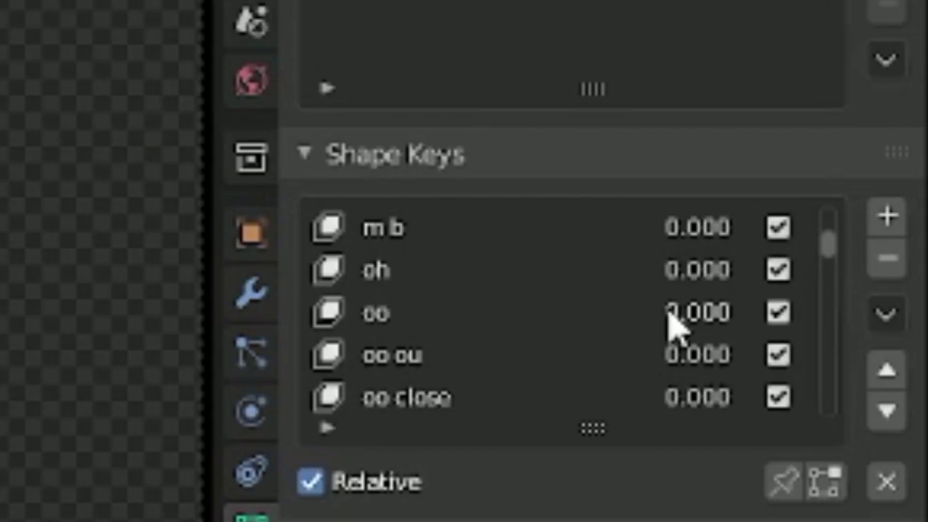
Keyframe the mouth's oo shape key at 0.000 on frame 1 and at 1.000 on frame 4.
{"action": "right_click", "coordinate": [875, 172]}
{"action": "left_click", "coordinate": [698, 325]}
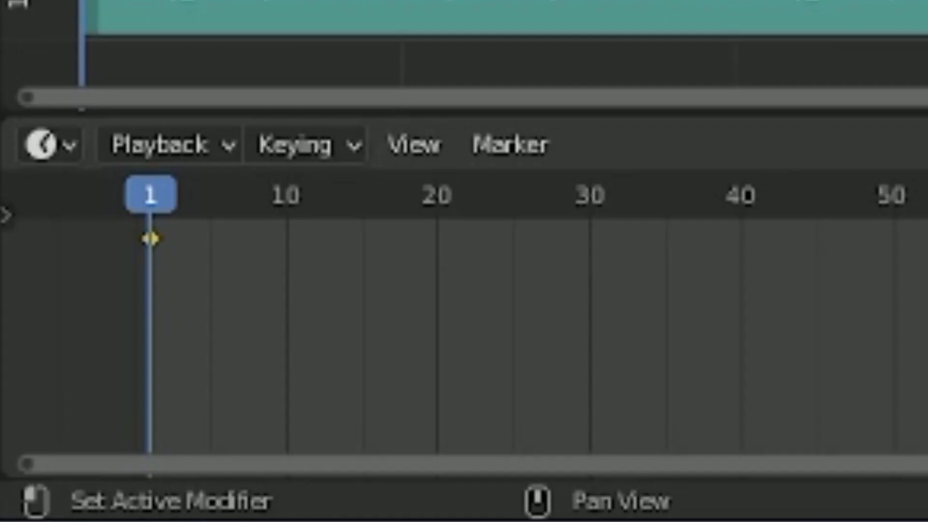
{"action": "key", "text": "Right"}
{"action": "key", "text": "Right"}
{"action": "key", "text": "Right"}
{"action": "left_click_drag", "start_coordinate": [695, 312], "coordinate": [757, 312]}
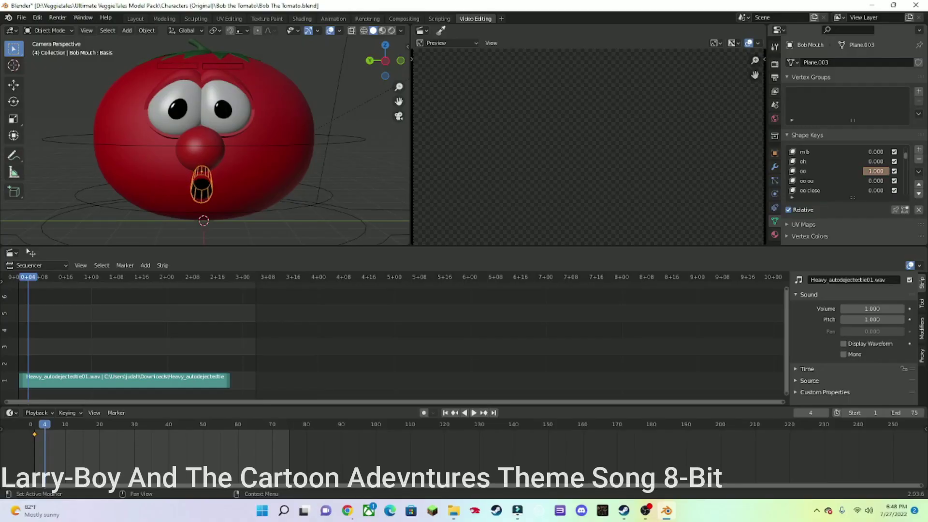
{"action": "right_click", "coordinate": [876, 173]}
{"action": "left_click", "coordinate": [878, 173]}
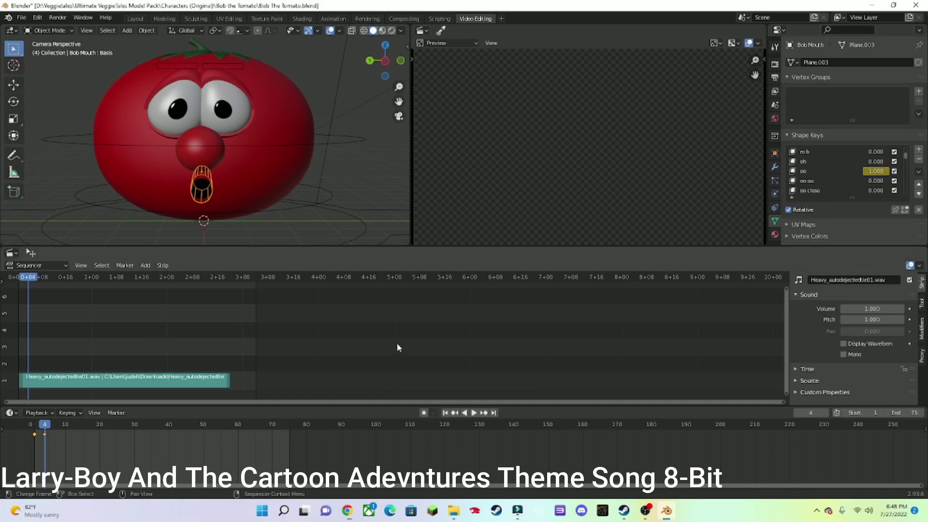